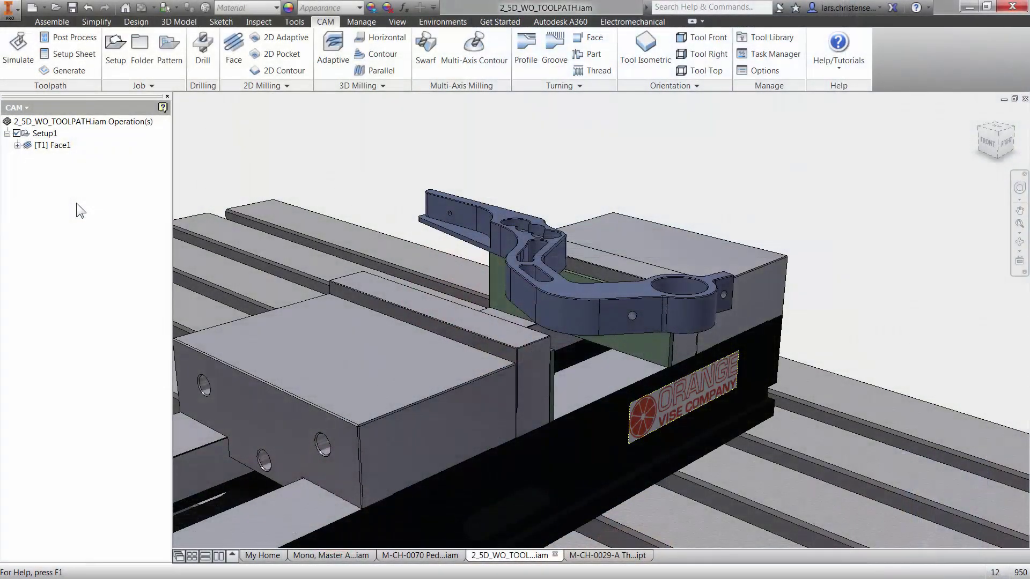
# - Start a 2D Adaptive operation after Face1 and assign it the #2 Ø16 mm flat mill from the Tutorial library
pyautogui.click(46, 134)
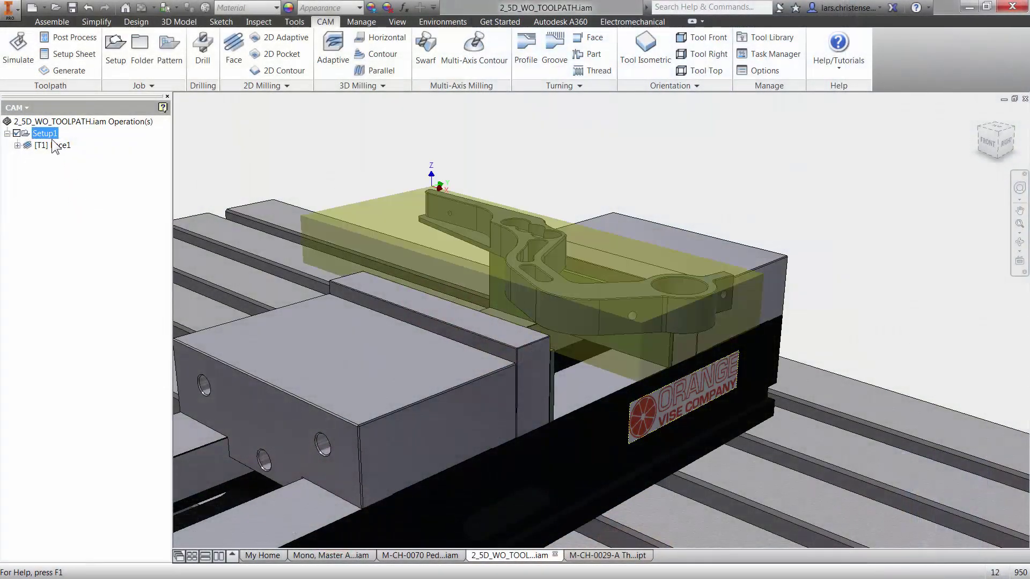
pyautogui.click(50, 148)
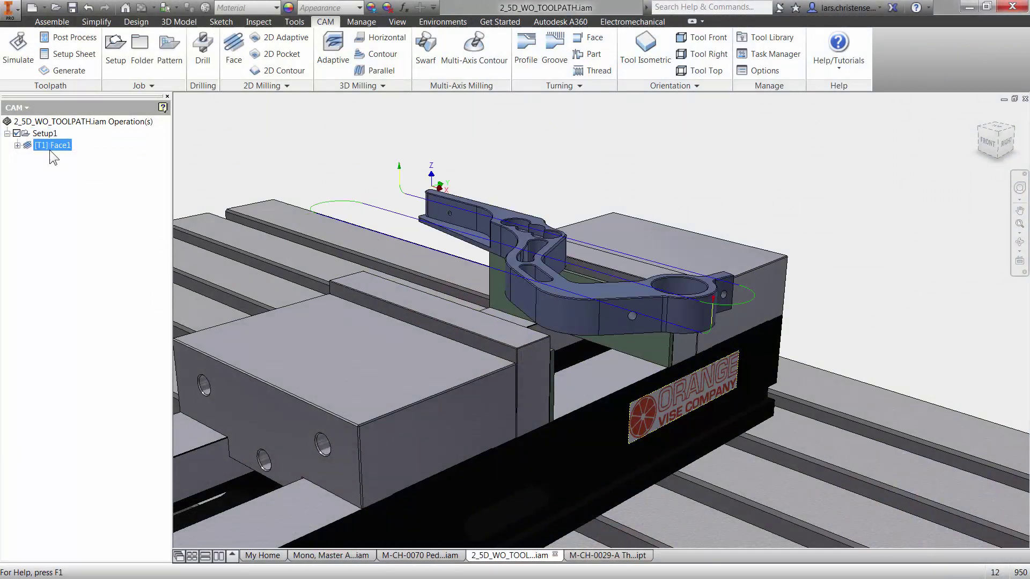
pyautogui.click(289, 35)
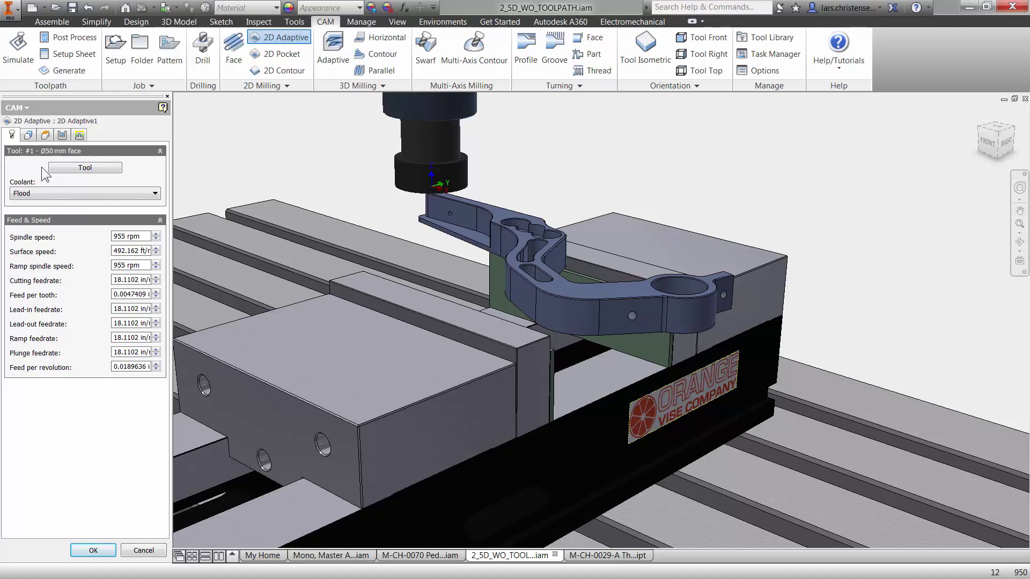
pyautogui.click(82, 167)
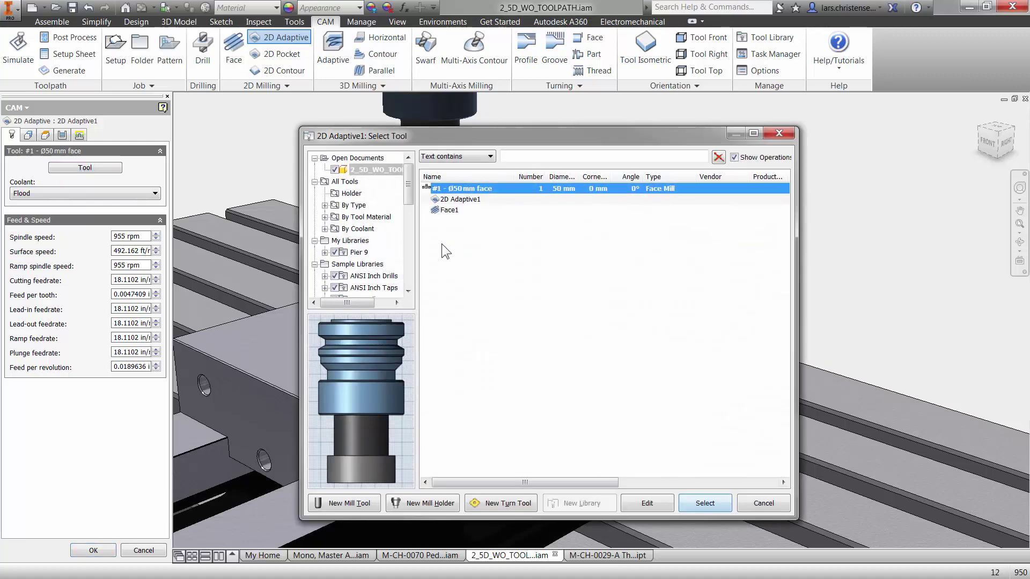
pyautogui.moveTo(407, 188); pyautogui.dragTo(408, 265)
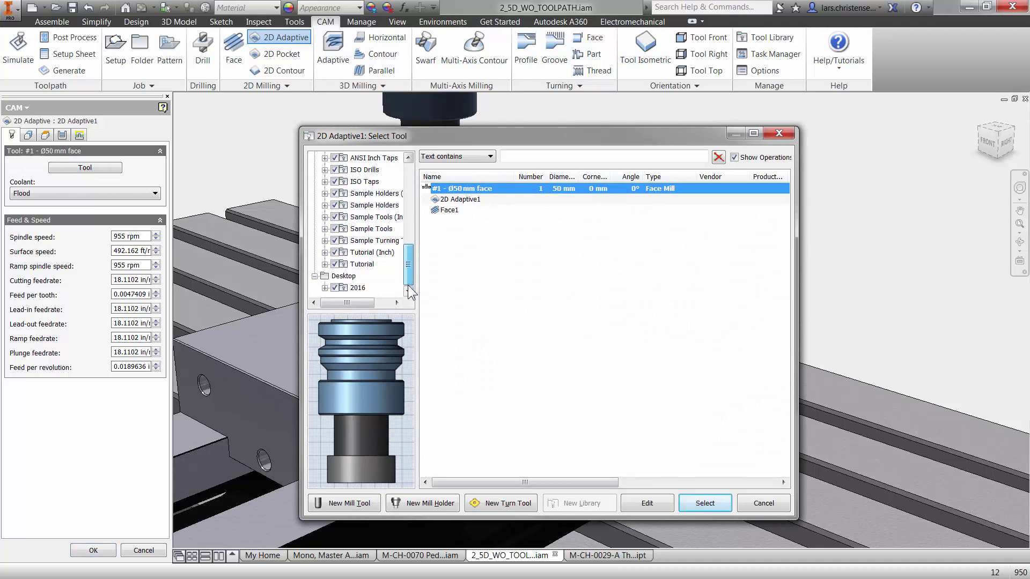
pyautogui.click(360, 264)
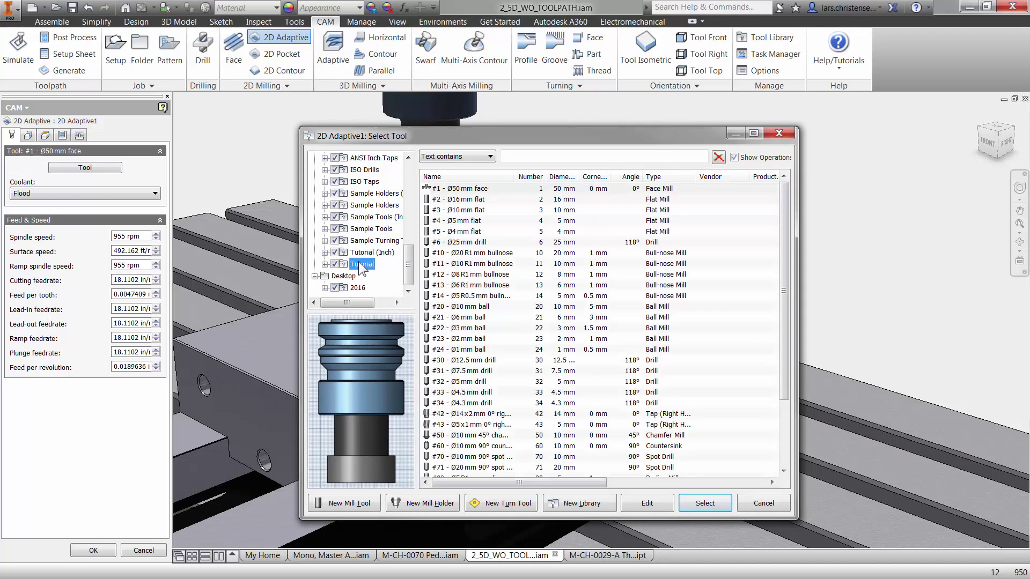
pyautogui.click(482, 201)
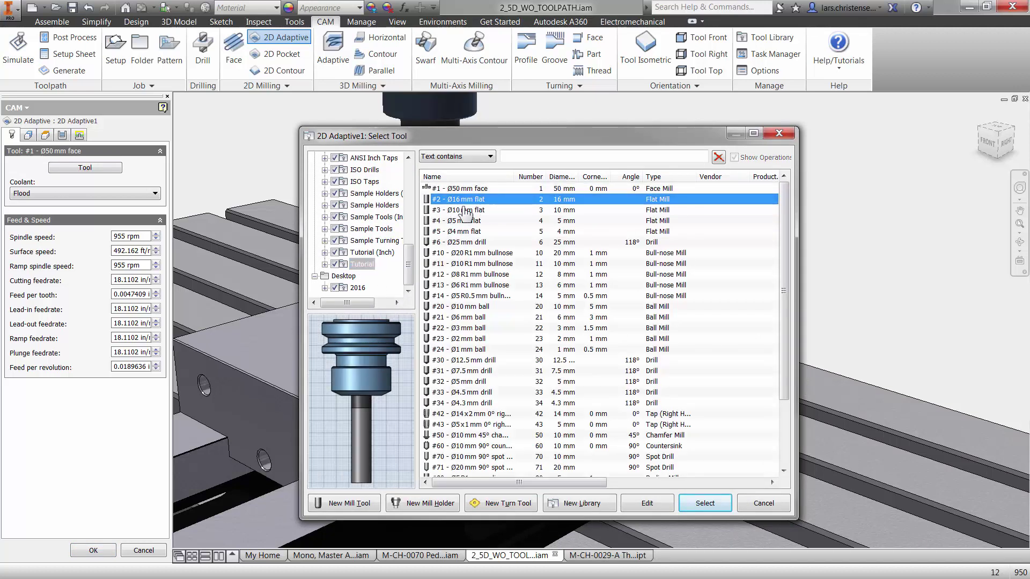
pyautogui.click(646, 504)
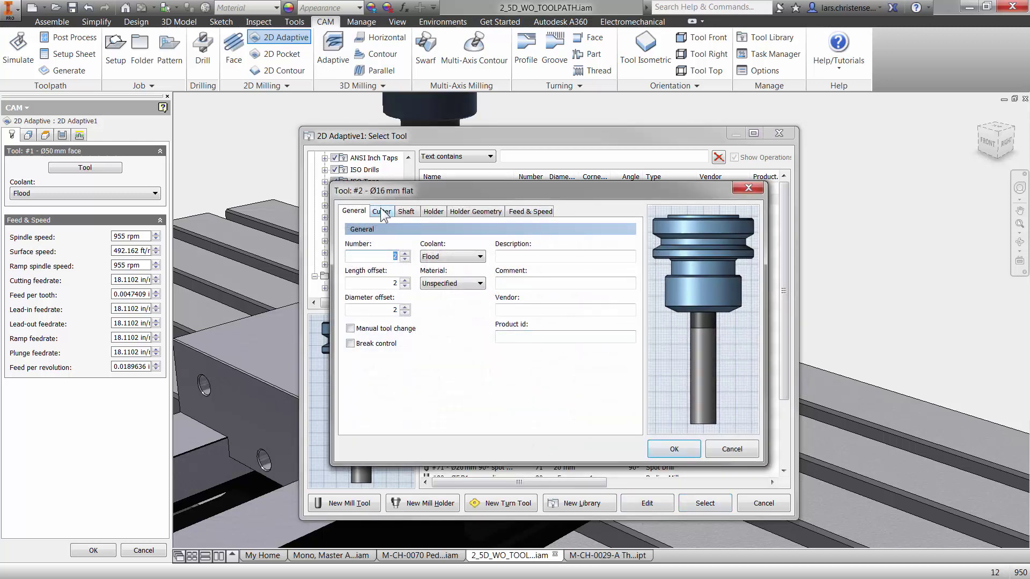
pyautogui.click(380, 210)
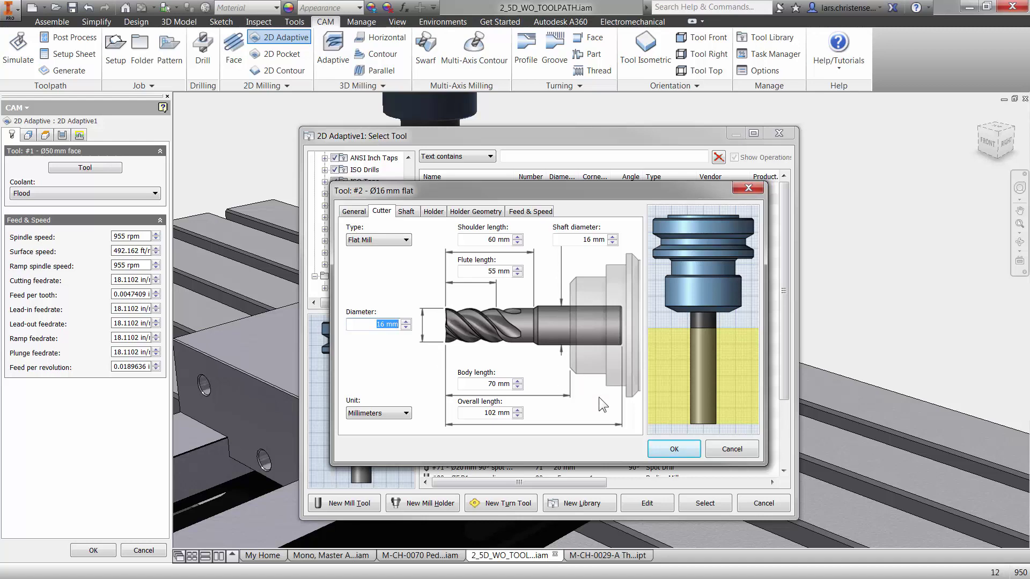
pyautogui.click(680, 445)
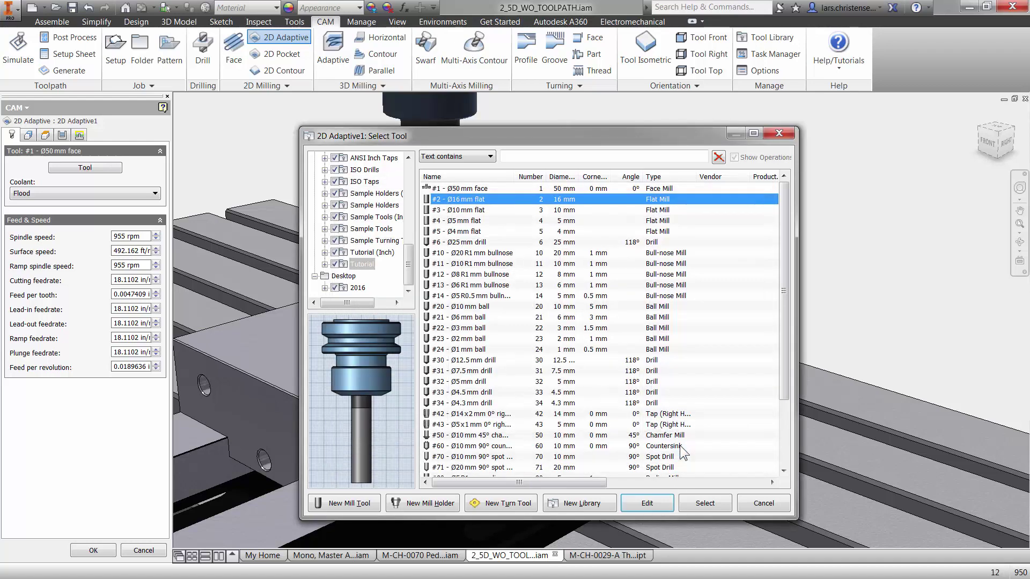
pyautogui.click(703, 510)
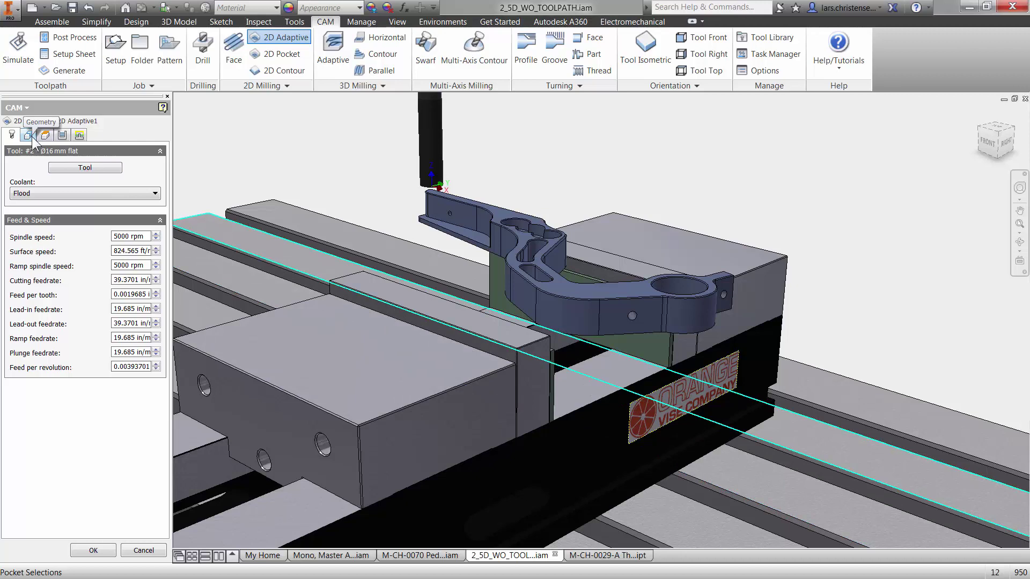
# - Select the closed contour along the part's lower outer edge as the pocket geometry of the 2D Adaptive operation
pyautogui.click(29, 136)
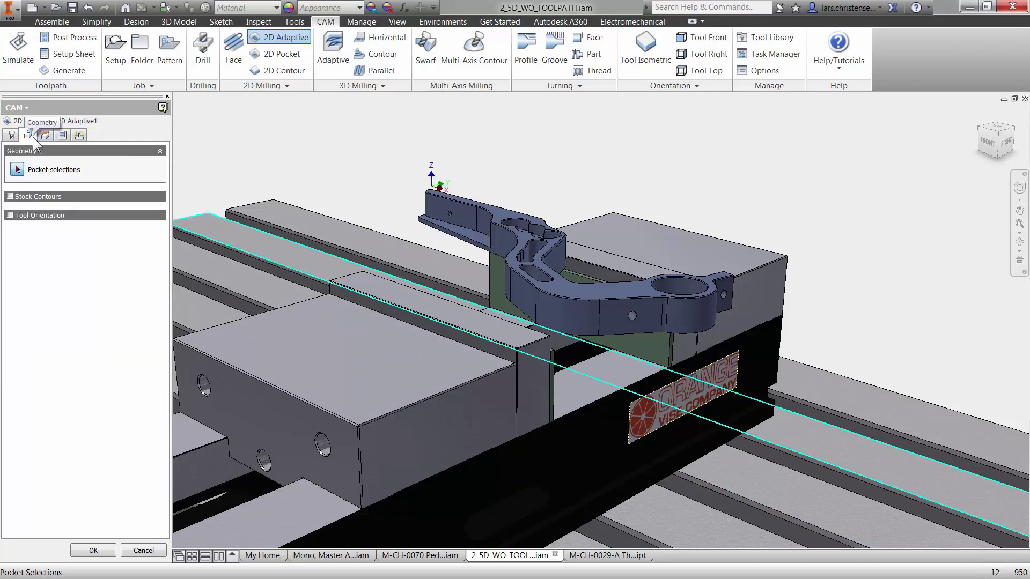
pyautogui.click(457, 245)
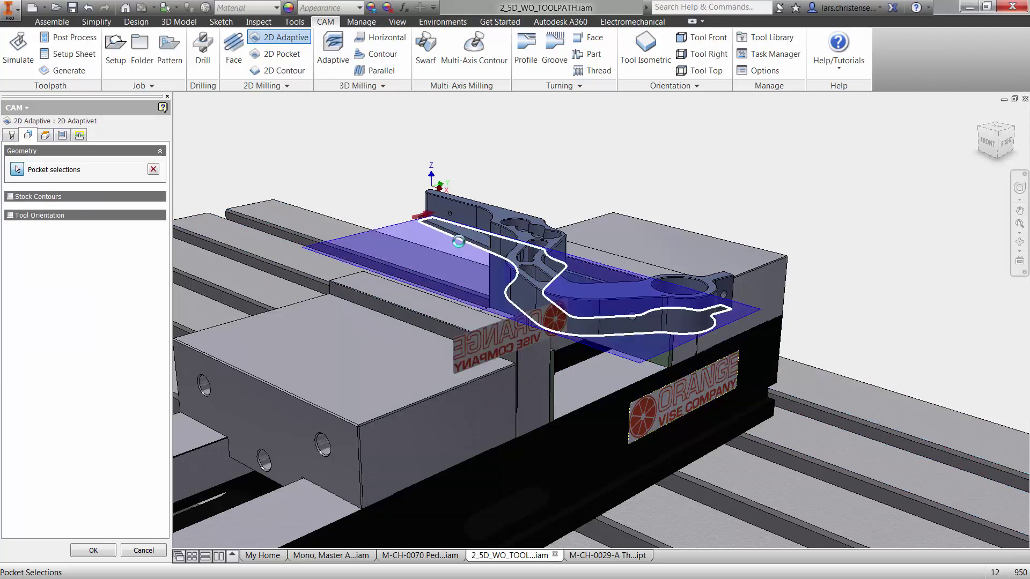
# - Review the 2D Adaptive heights, passes, linking, tool and geometry settings, including the Top Height and Stay-down level options
pyautogui.click(47, 139)
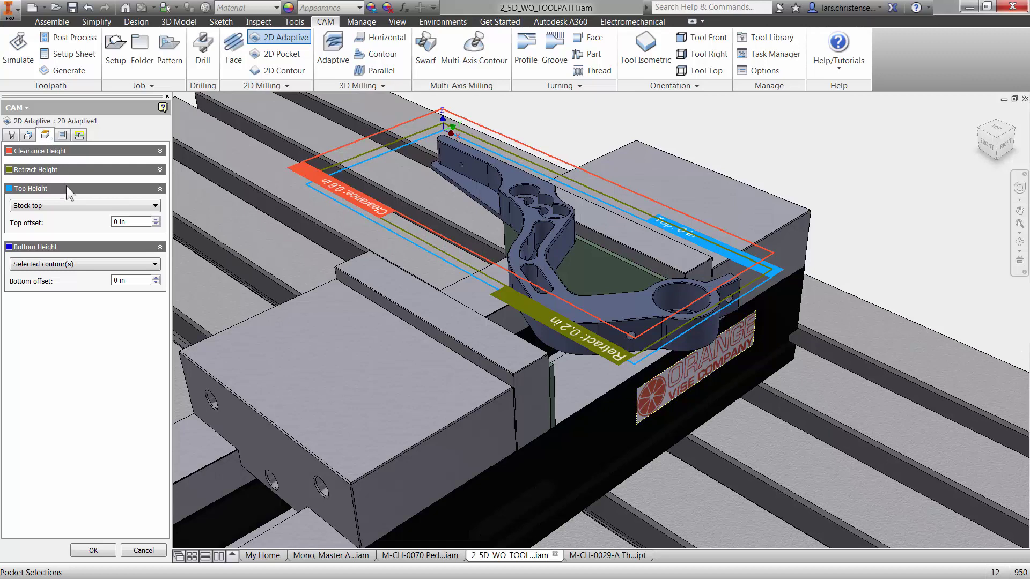
pyautogui.moveTo(62, 205)
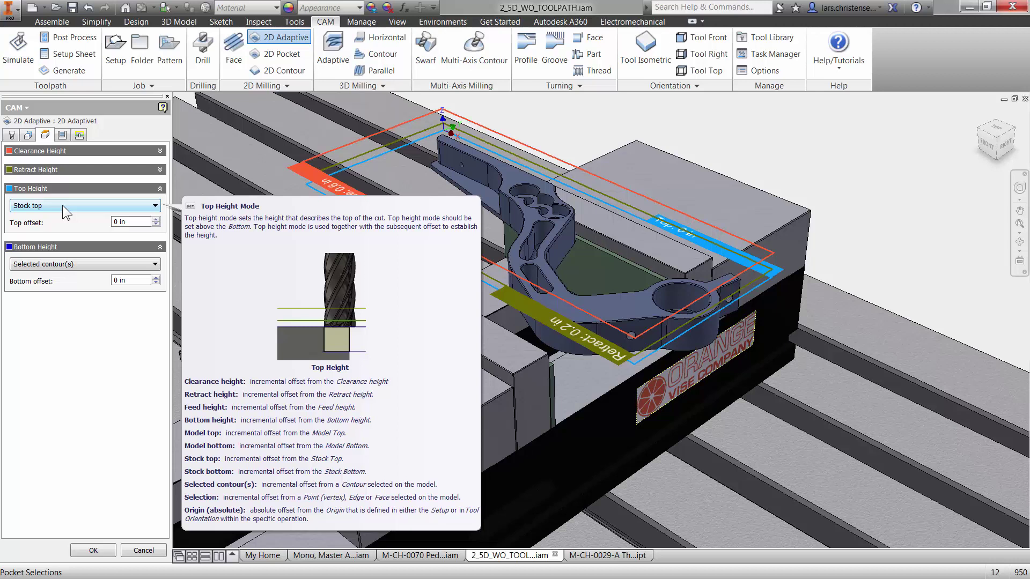
pyautogui.click(62, 205)
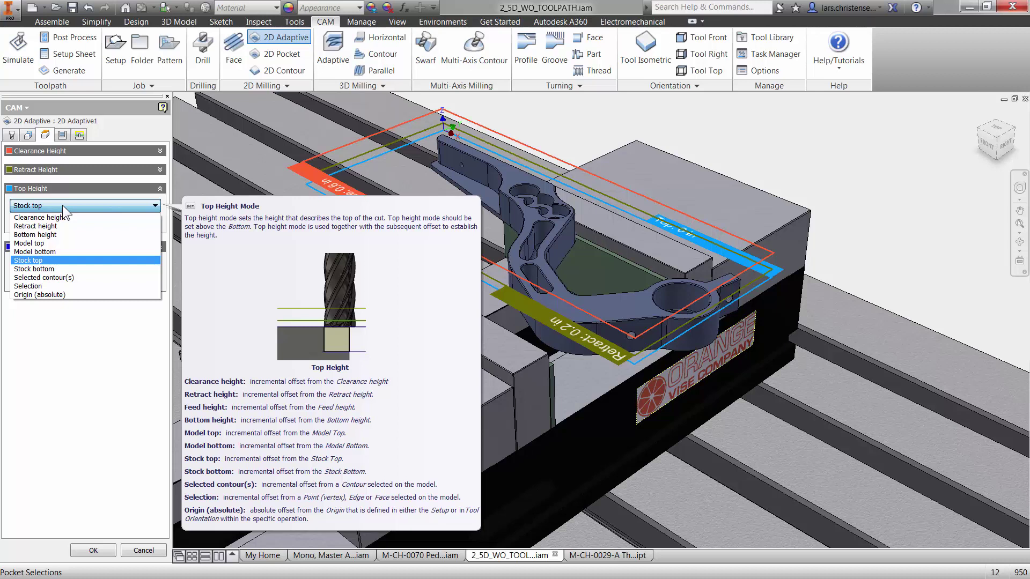
pyautogui.click(62, 205)
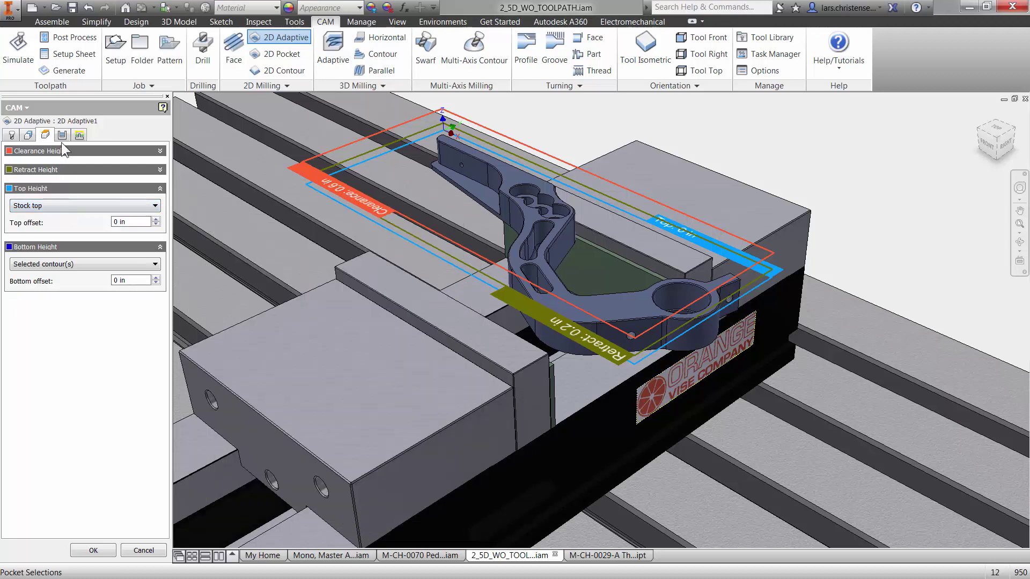
pyautogui.click(63, 139)
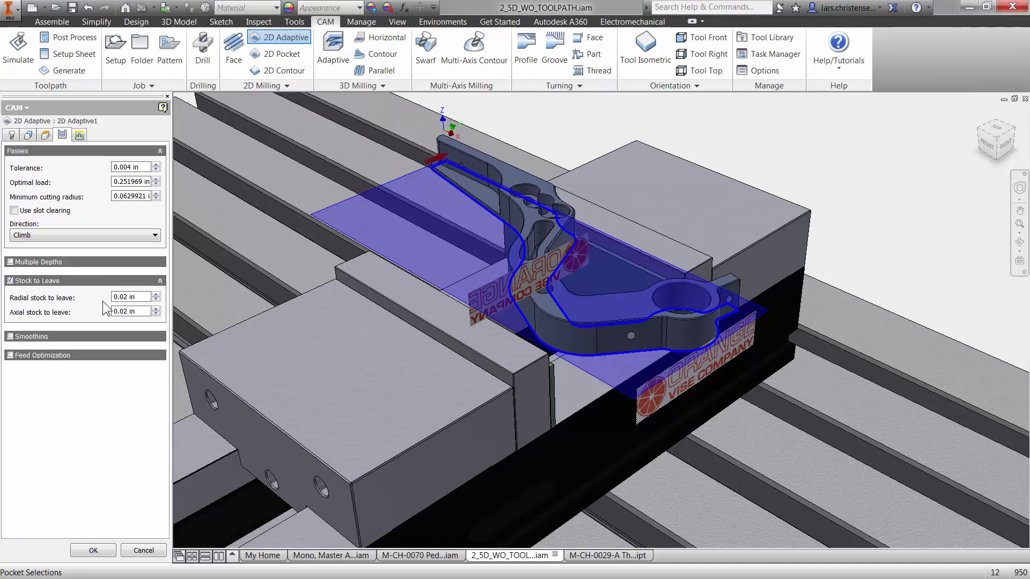
pyautogui.click(81, 134)
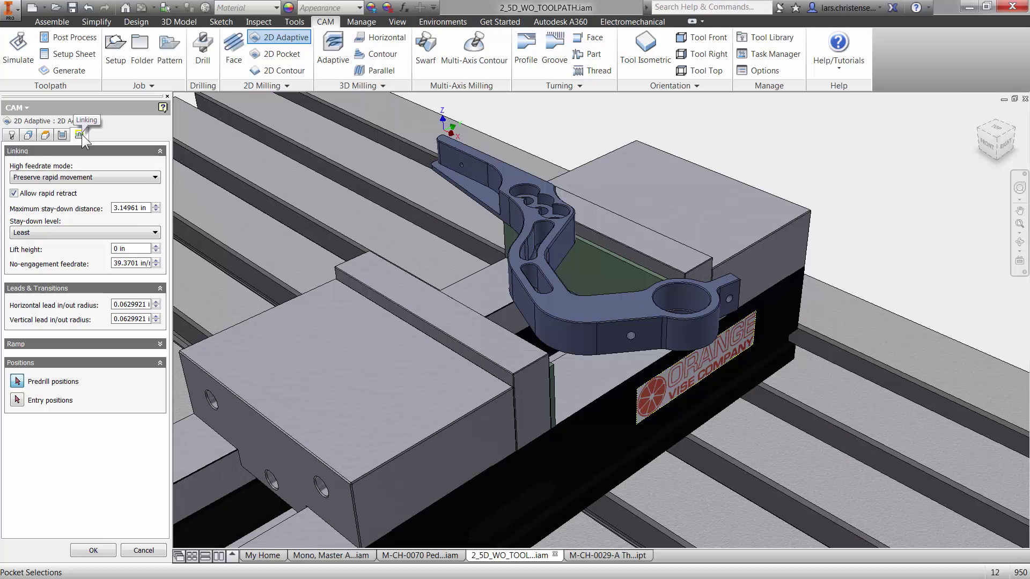
pyautogui.click(103, 229)
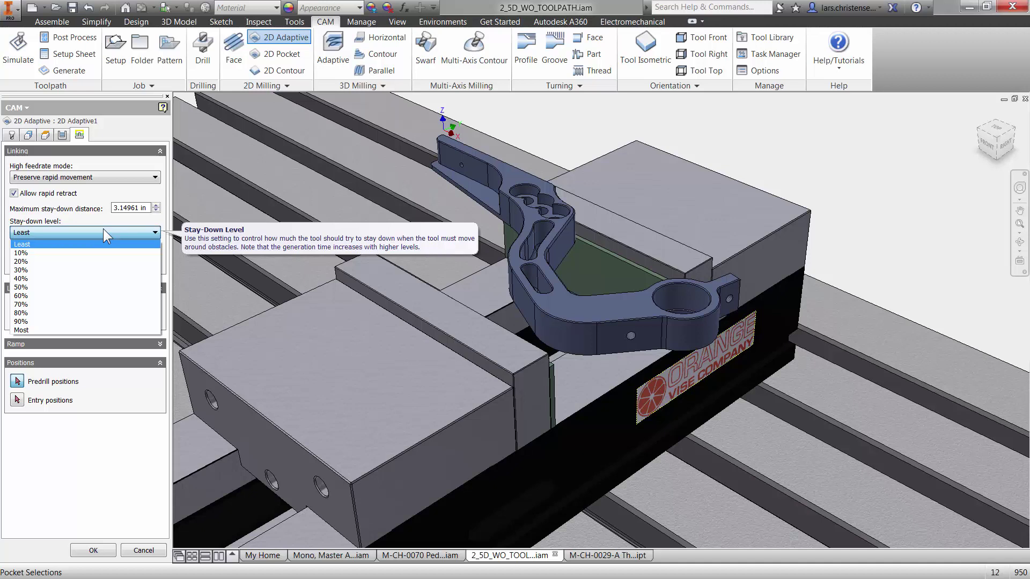
pyautogui.click(102, 229)
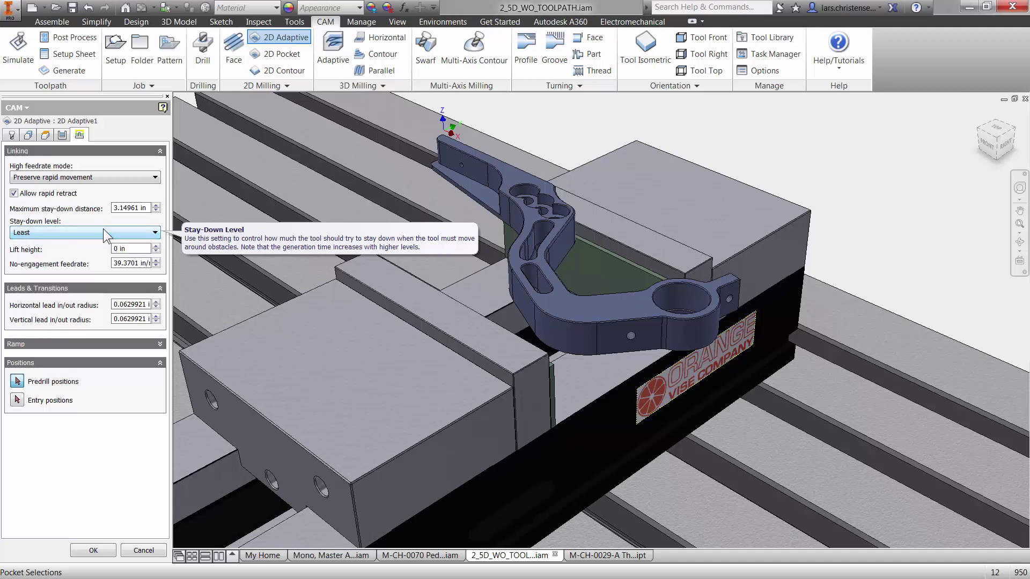
pyautogui.click(11, 136)
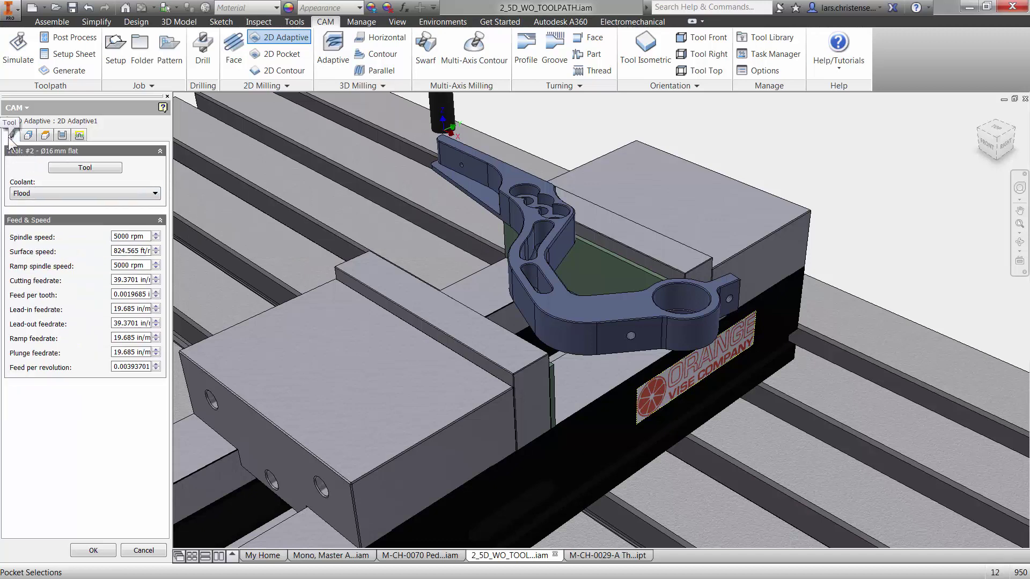
pyautogui.click(29, 136)
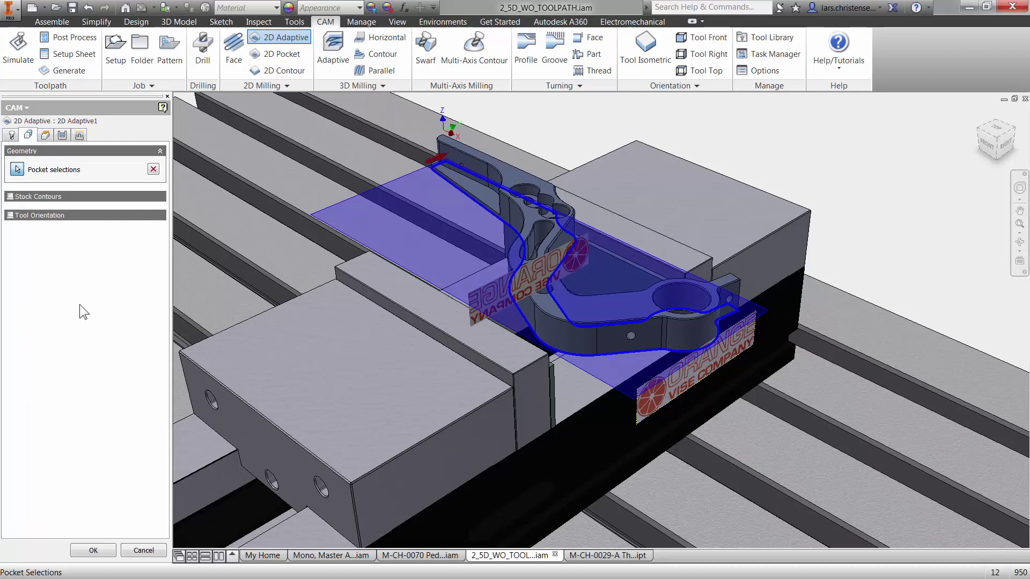
# - Accept the 2D Adaptive settings to generate the roughing toolpath around the part
pyautogui.click(104, 549)
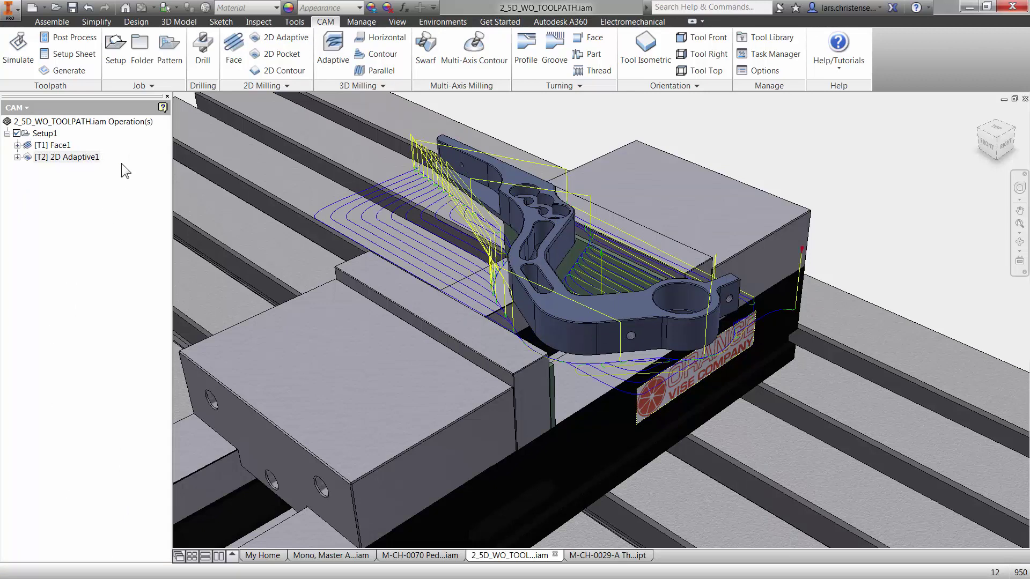
pyautogui.keyDown('shift'); pyautogui.moveTo(408, 365); pyautogui.dragTo(397, 362, button='middle'); pyautogui.keyUp('shift')
pyautogui.moveTo(399, 361)
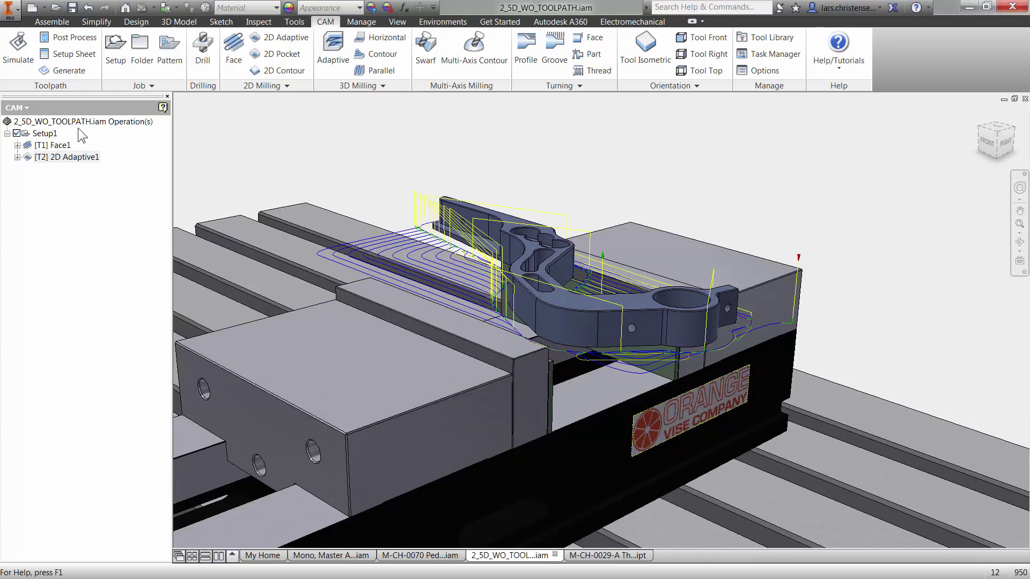
# - Simulate the 2D Adaptive toolpath in Tail mode at increased playback speed, and close the simulation
pyautogui.click(18, 49)
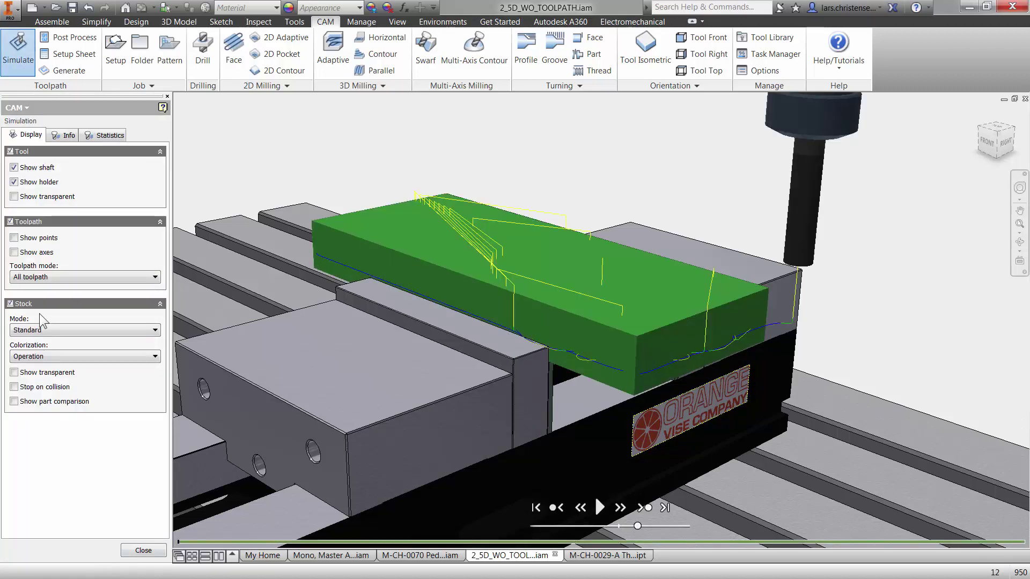
pyautogui.click(52, 275)
pyautogui.click(59, 322)
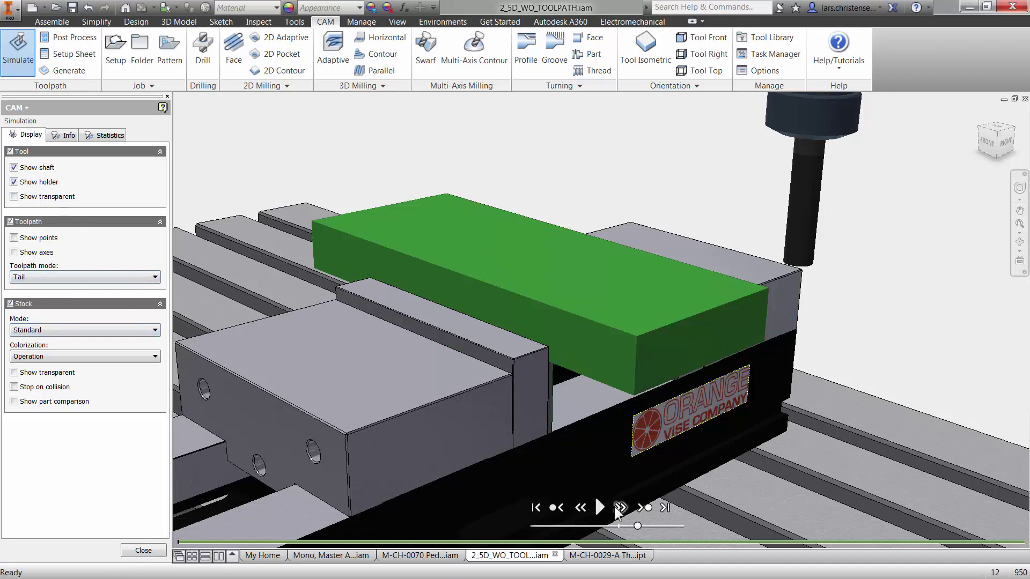
pyautogui.click(599, 507)
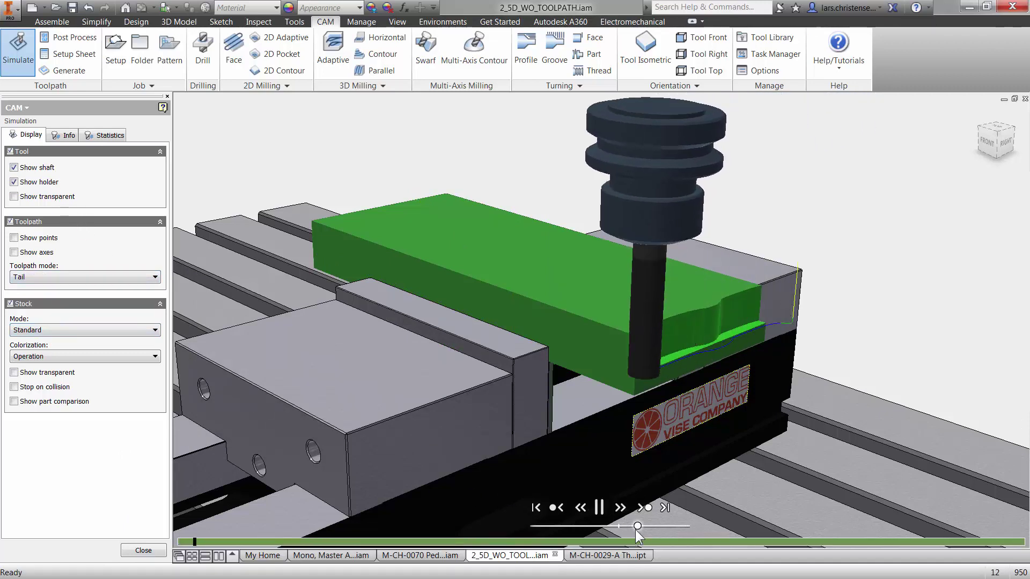
pyautogui.moveTo(638, 527); pyautogui.dragTo(674, 532)
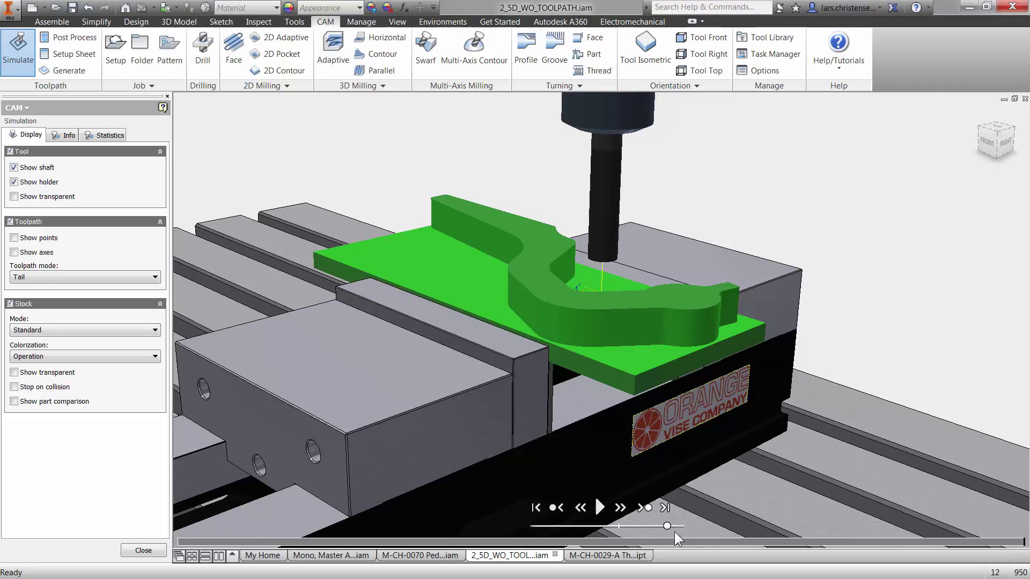
pyautogui.click(131, 552)
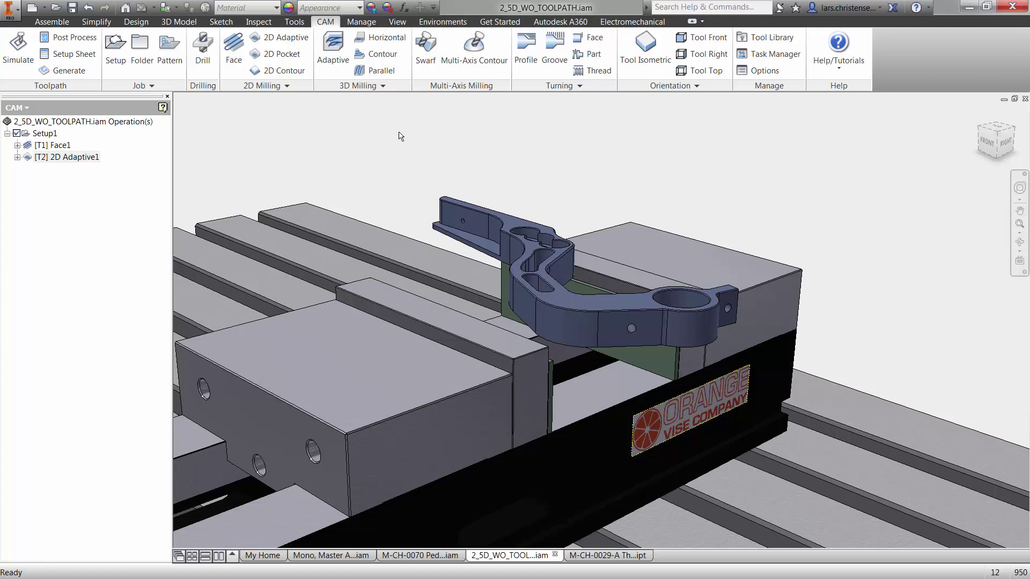
# - Start a 2D Contour operation and assign it the #3 Ø10 mm flat mill from the Tutorial library
pyautogui.click(277, 72)
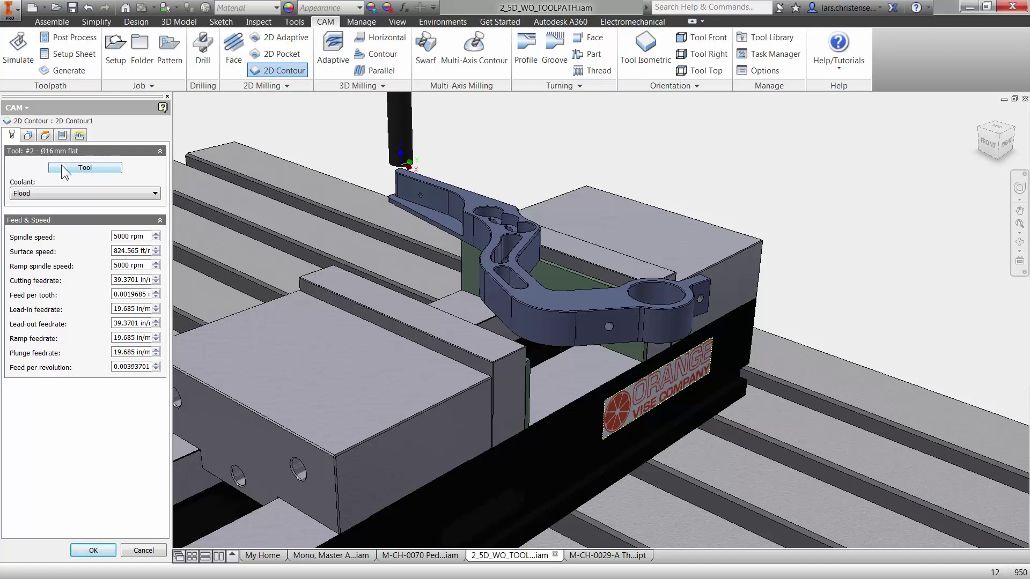
pyautogui.click(63, 167)
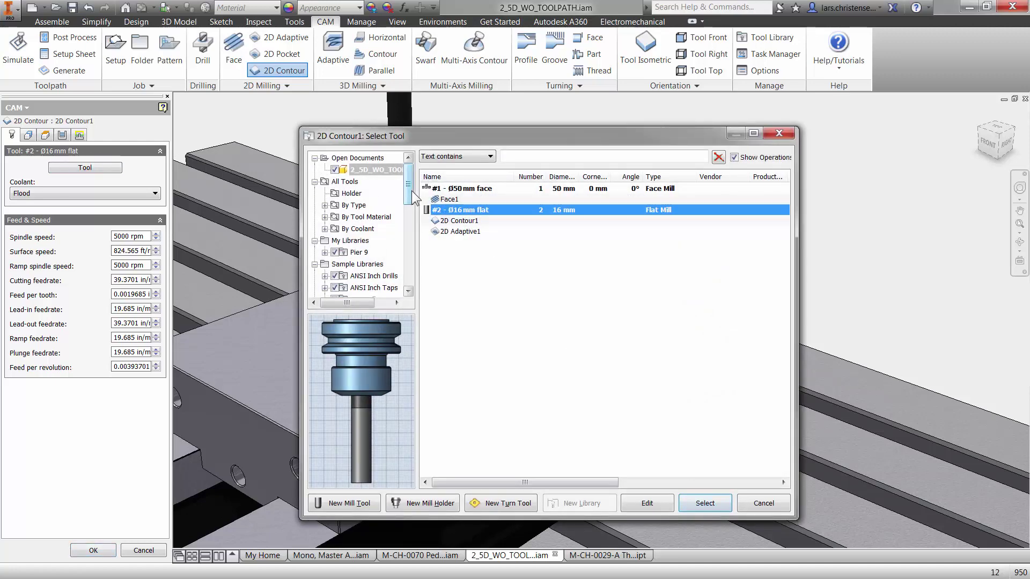
pyautogui.scroll(-3, 374, 262)
pyautogui.click(362, 264)
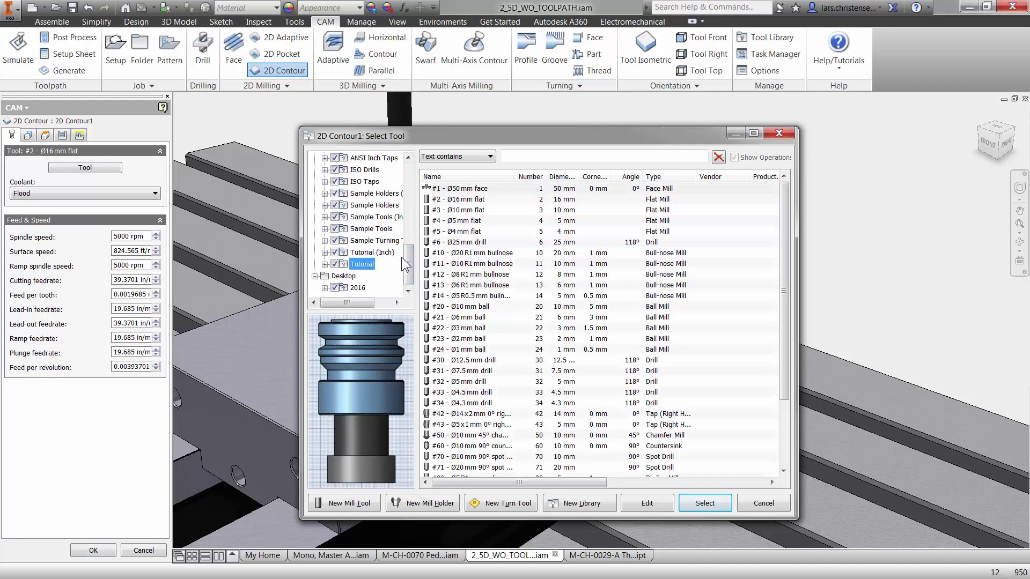
pyautogui.click(464, 212)
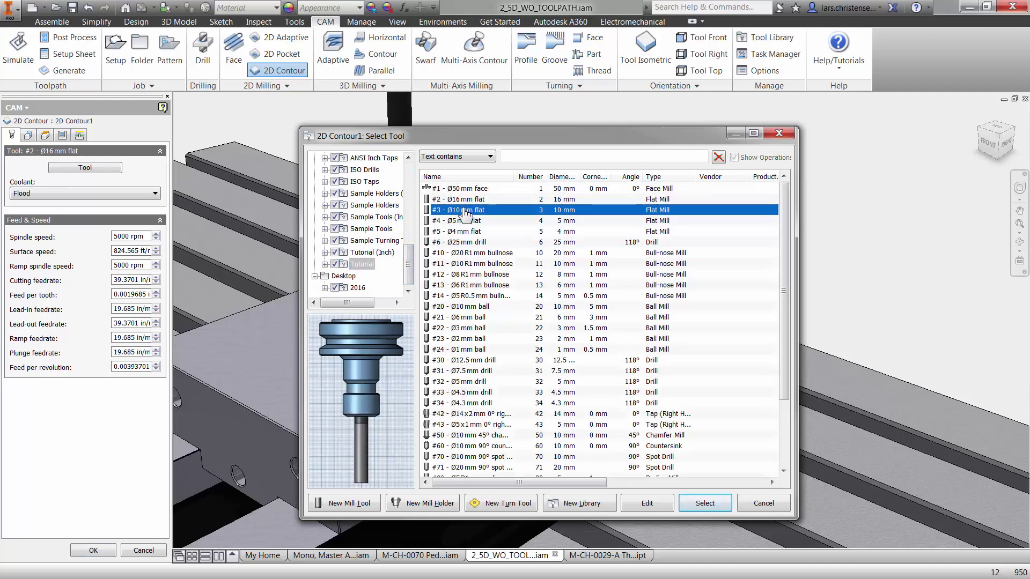
pyautogui.doubleClick(465, 213)
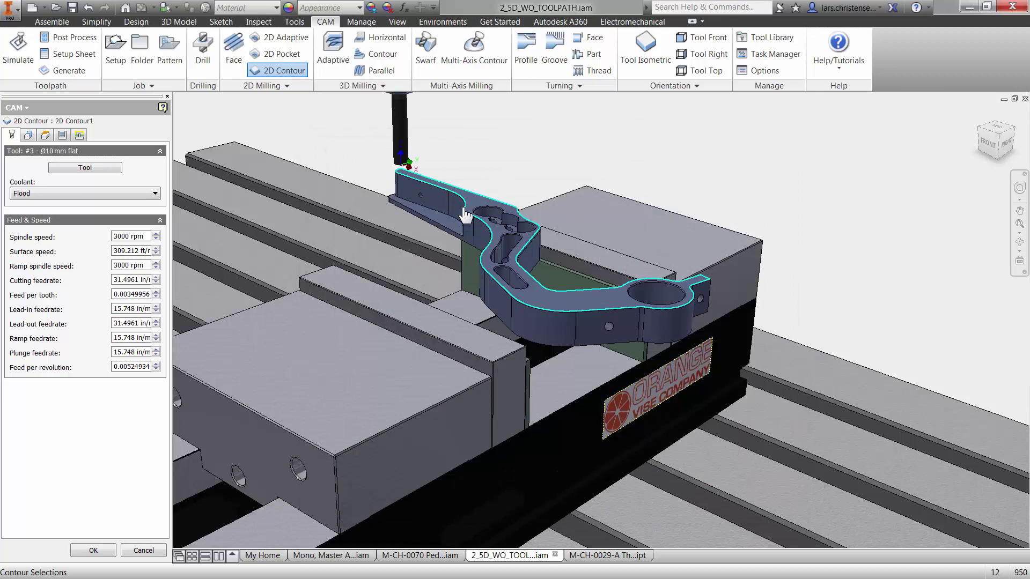
# - Select the bracket's bottom outer edge loop as the 2D Contour geometry, check the pass settings, and generate the toolpath
pyautogui.click(263, 220)
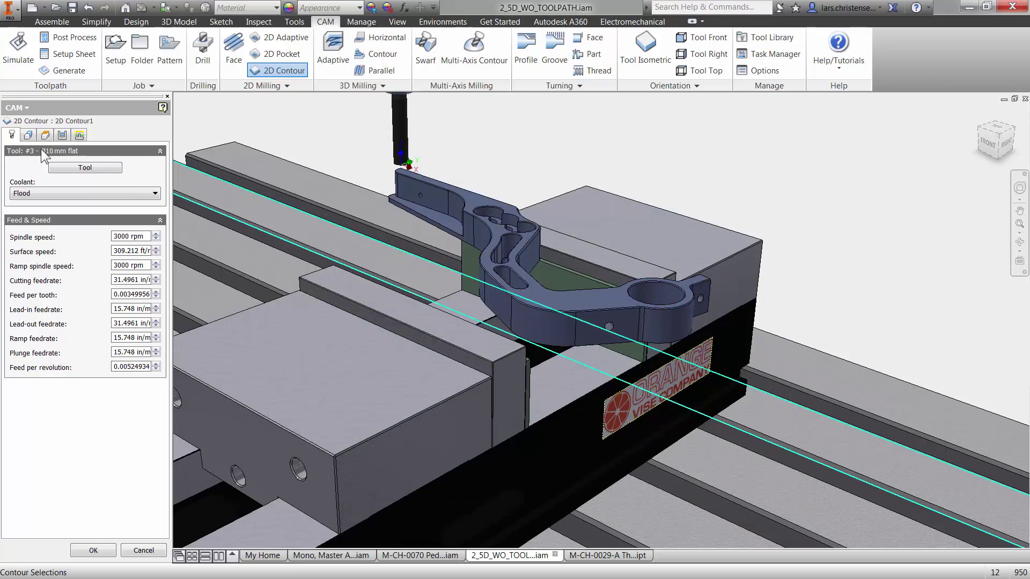
pyautogui.click(28, 136)
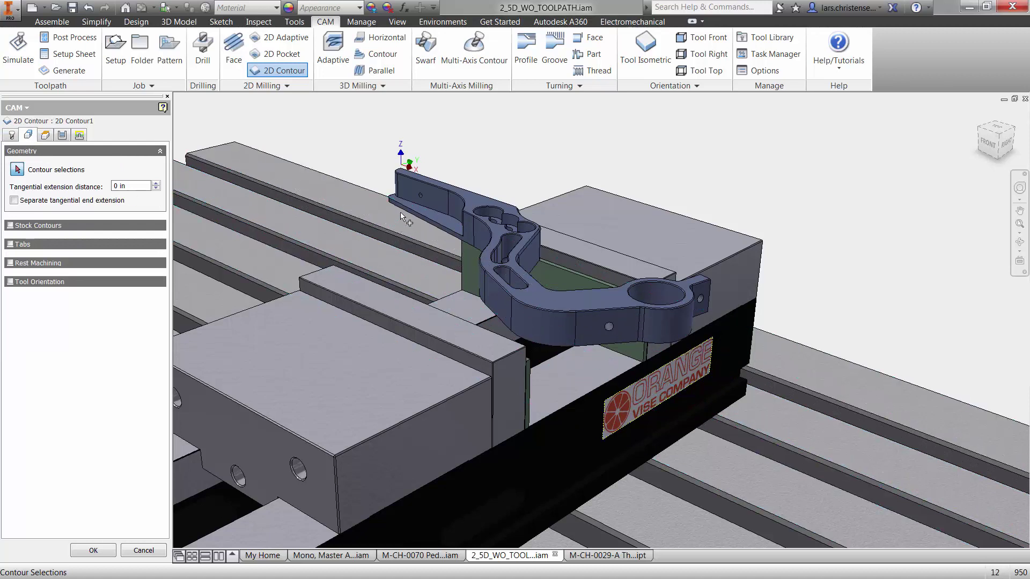
pyautogui.click(407, 214)
pyautogui.click(406, 215)
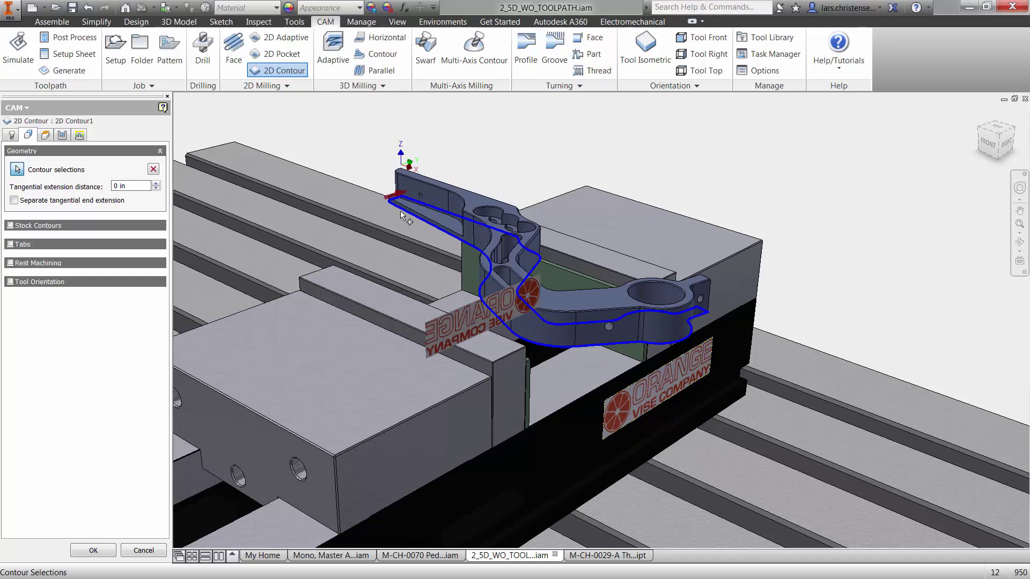
pyautogui.click(63, 134)
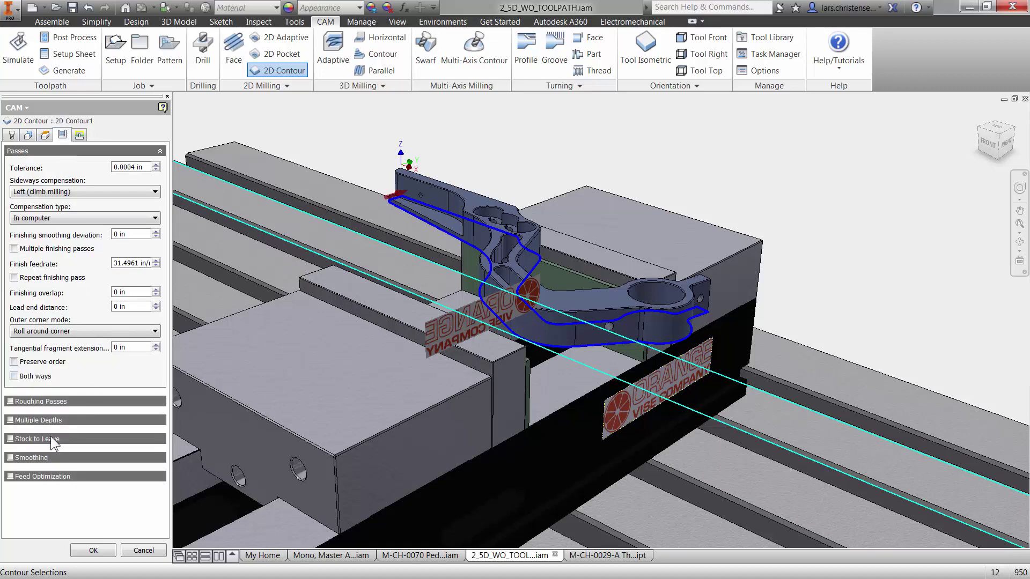
pyautogui.moveTo(27, 438)
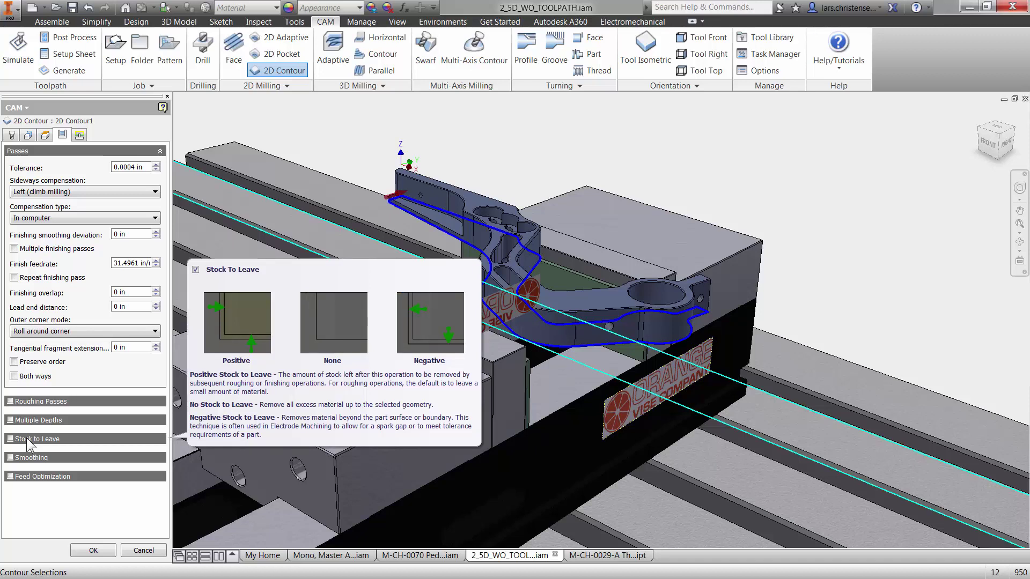
pyautogui.click(94, 551)
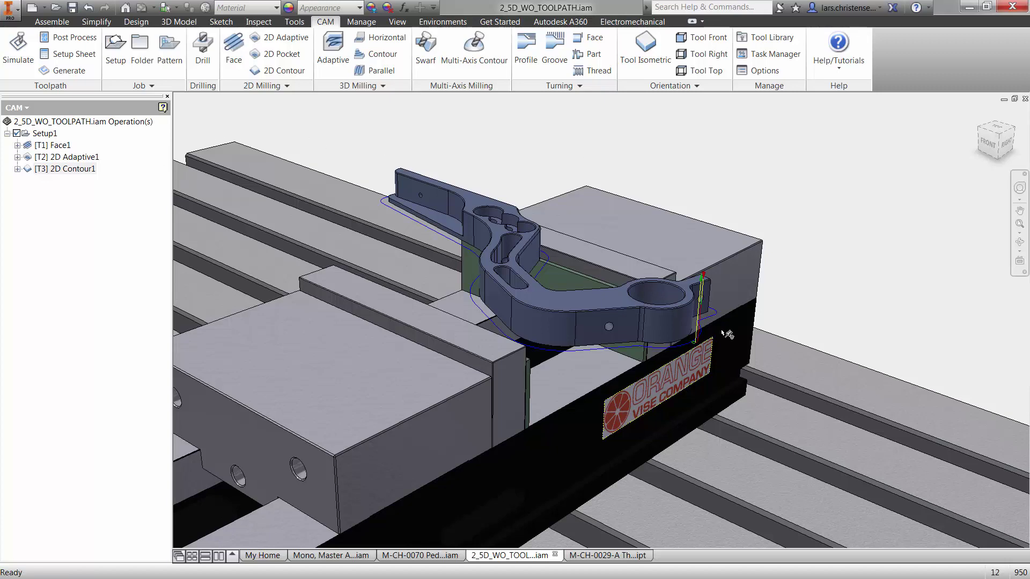
# - Edit the first 2D Contour to set its entry position at the ledge's outer corner on the bracket's straight arm, and regenerate it
pyautogui.keyDown('shift'); pyautogui.moveTo(735, 343); pyautogui.dragTo(589, 367, button='middle'); pyautogui.keyUp('shift')
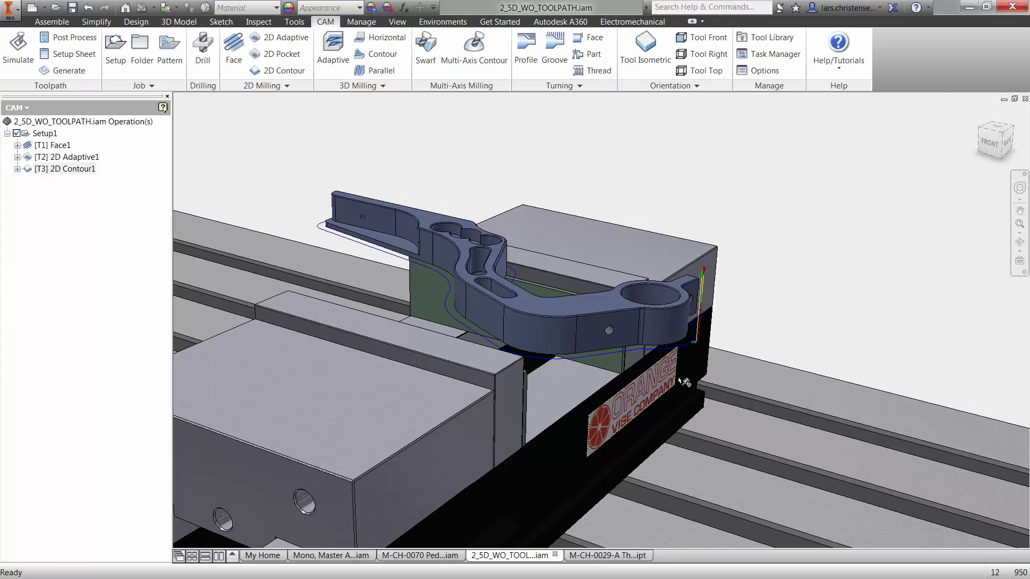
pyautogui.keyDown('shift'); pyautogui.moveTo(697, 350); pyautogui.dragTo(705, 348, button='middle'); pyautogui.keyUp('shift')
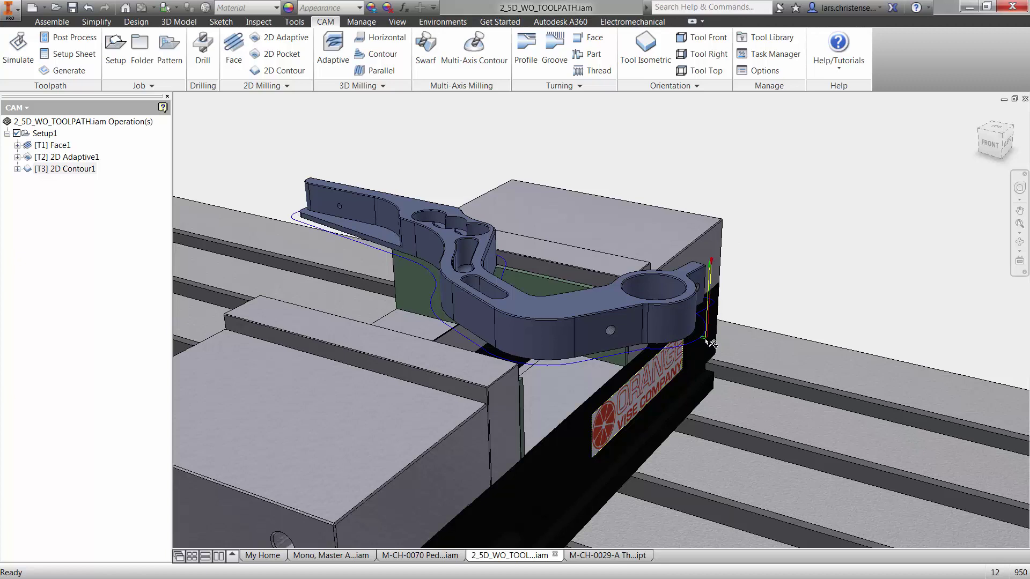
pyautogui.rightClick(85, 169)
pyautogui.click(107, 178)
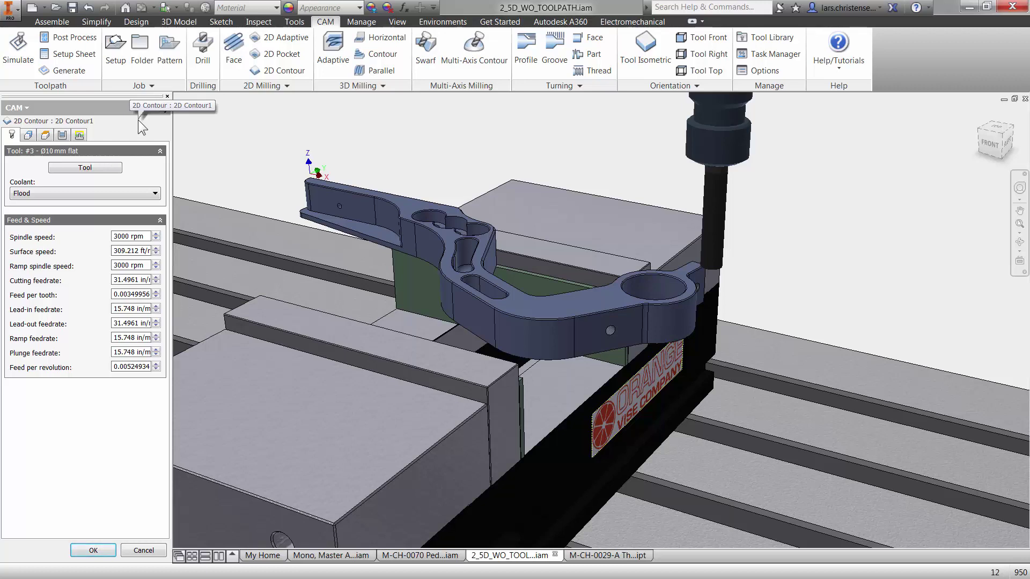
pyautogui.click(80, 135)
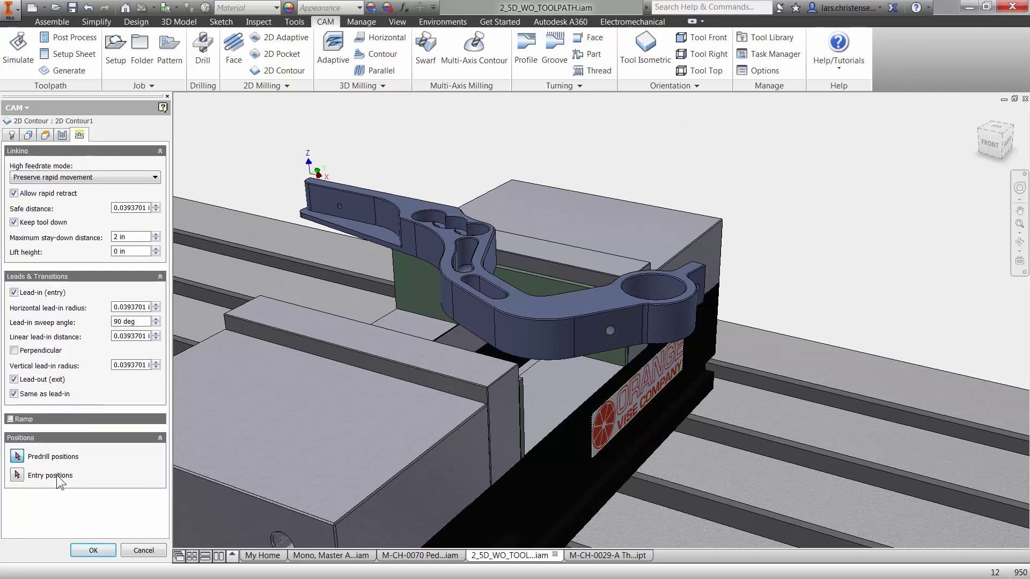
pyautogui.click(17, 475)
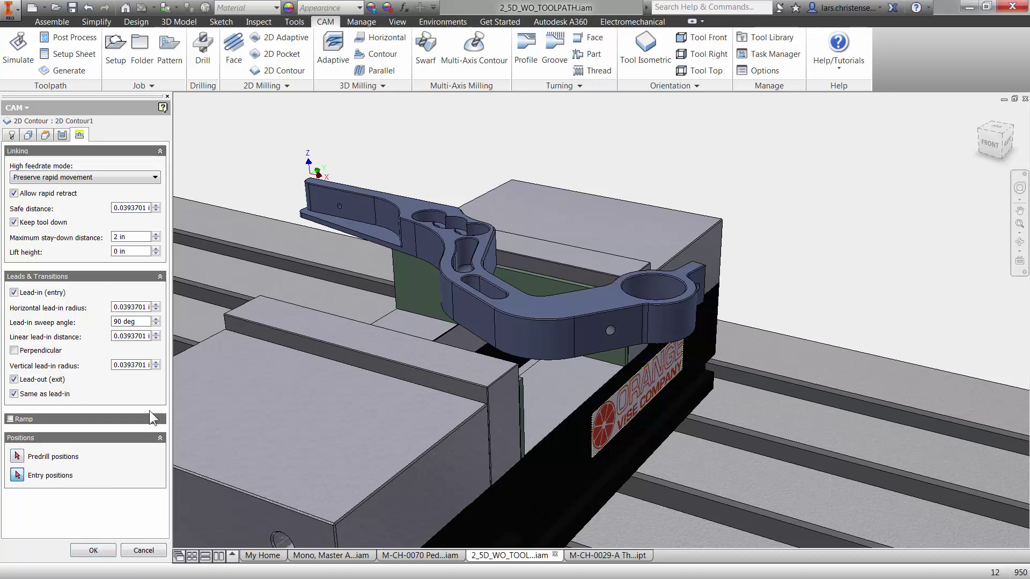
pyautogui.click(301, 218)
pyautogui.click(92, 551)
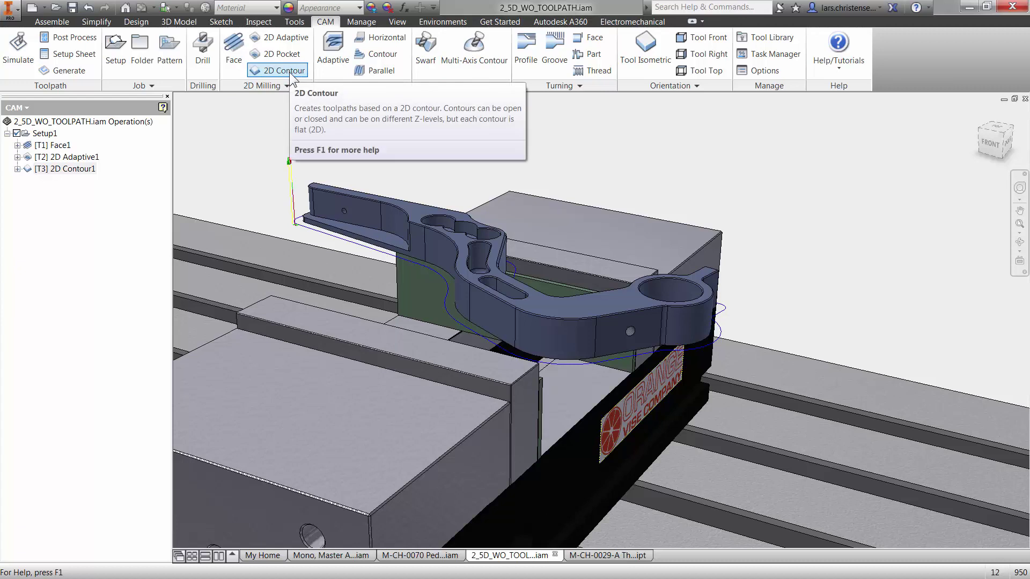
# - Create a second 2D Contour with the same Ø10 mm flat mill along the ledge's inner edge at the wall's base
pyautogui.click(289, 74)
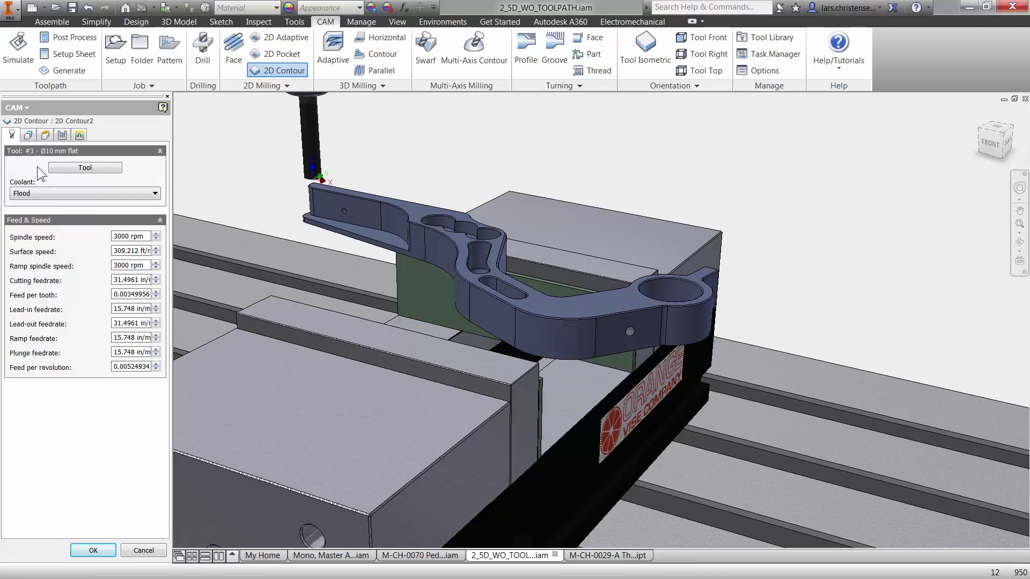
pyautogui.click(27, 136)
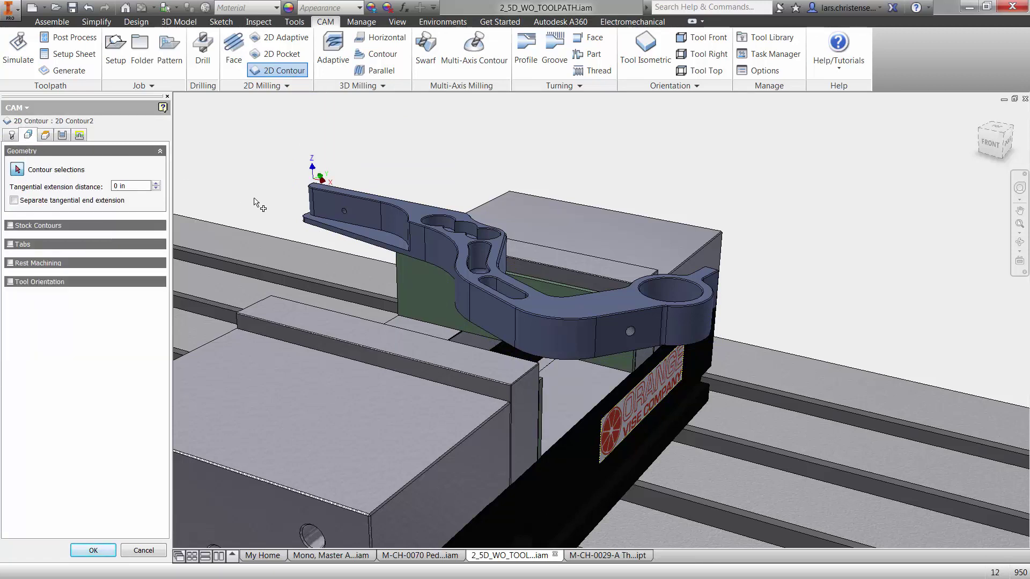
pyautogui.click(391, 236)
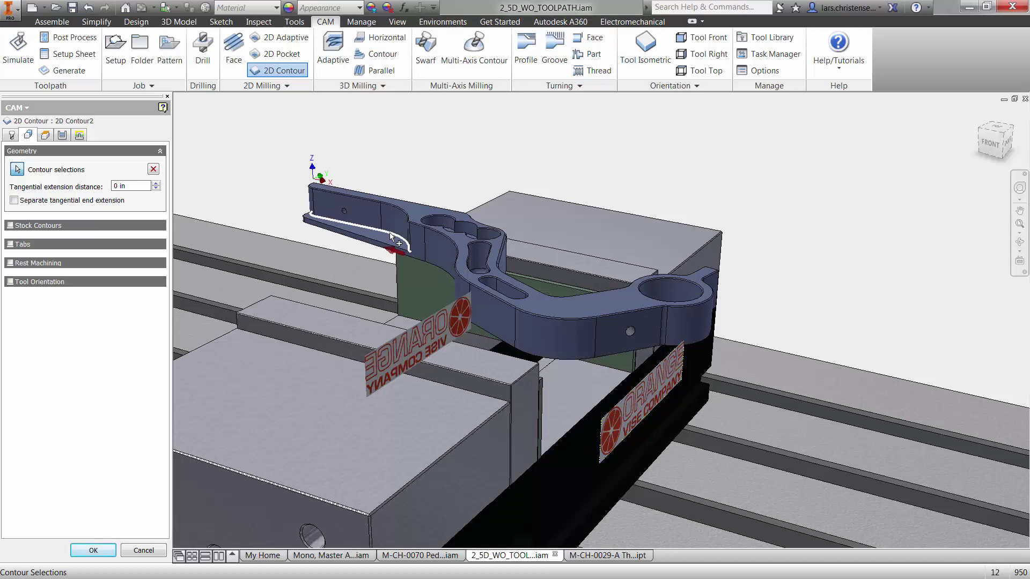
pyautogui.click(100, 550)
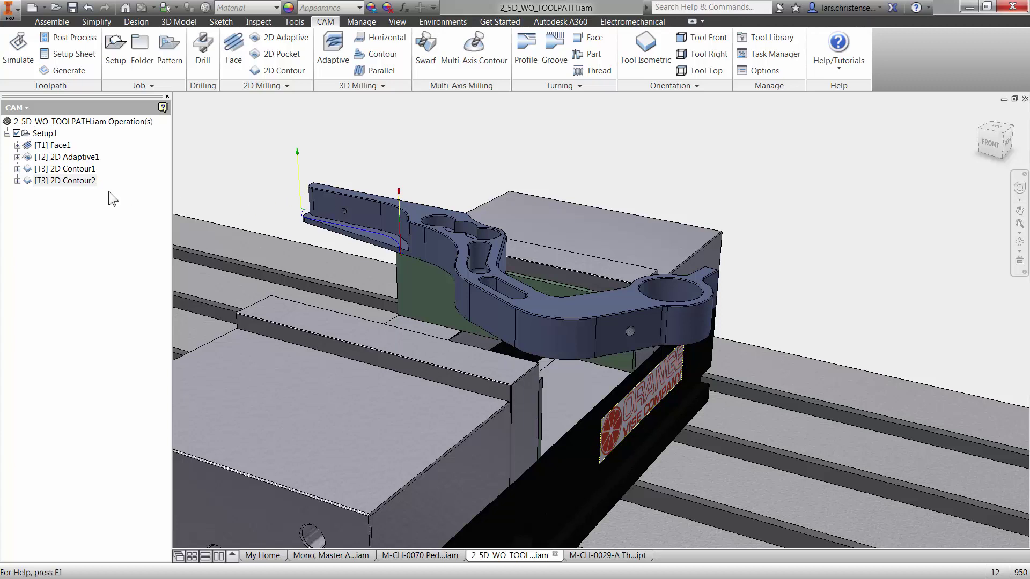
# - Simulate all of Setup1's toolpaths at increased playback speed, examine the material around the ledge, and close the simulation
pyautogui.click(44, 134)
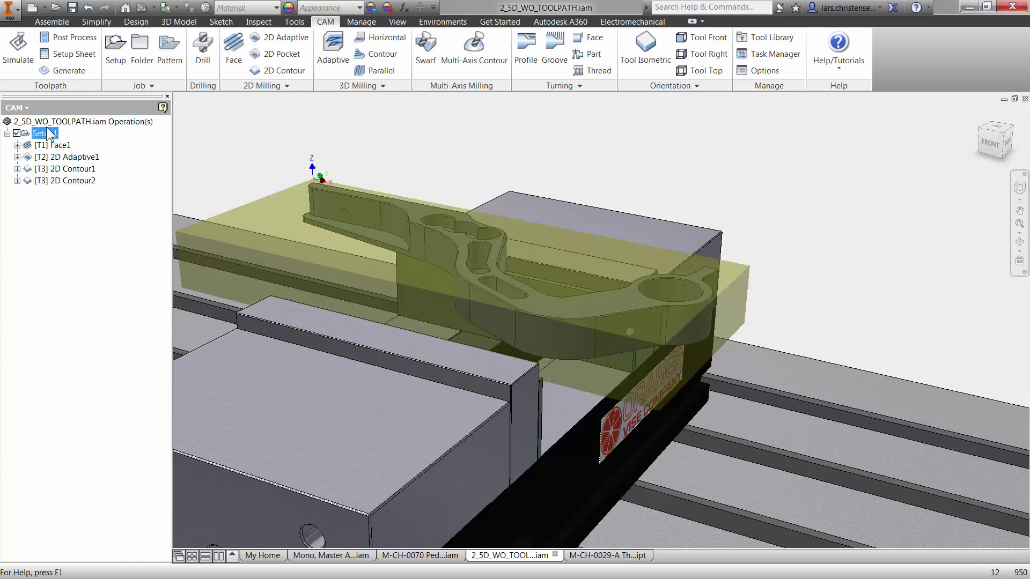
pyautogui.click(18, 51)
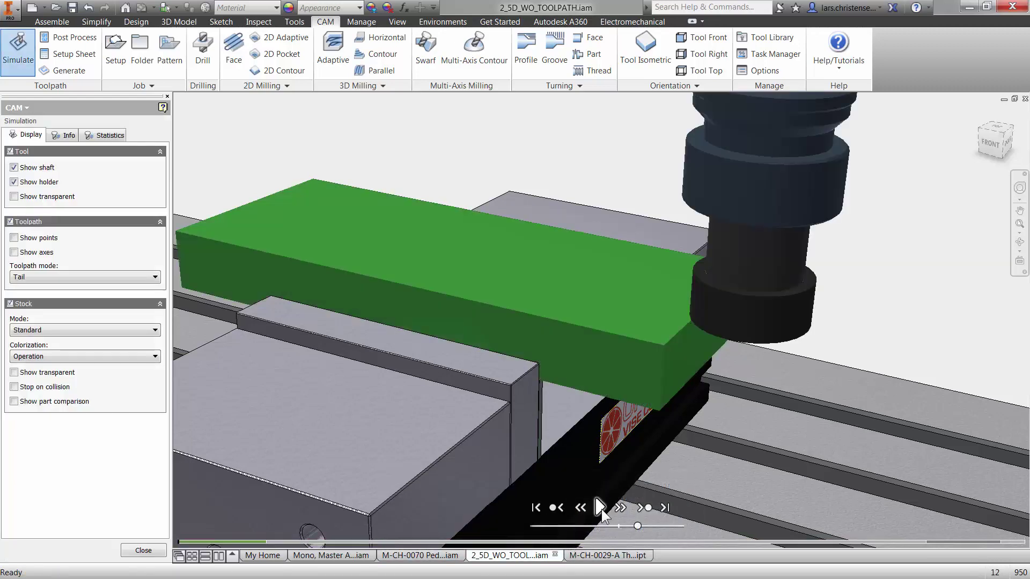
pyautogui.click(600, 507)
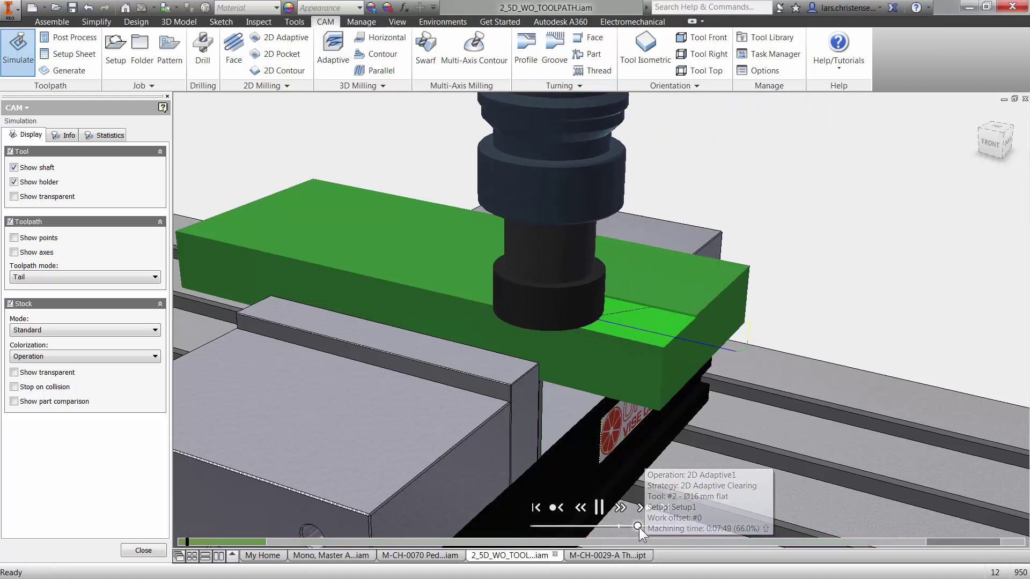
pyautogui.moveTo(637, 527); pyautogui.dragTo(671, 529)
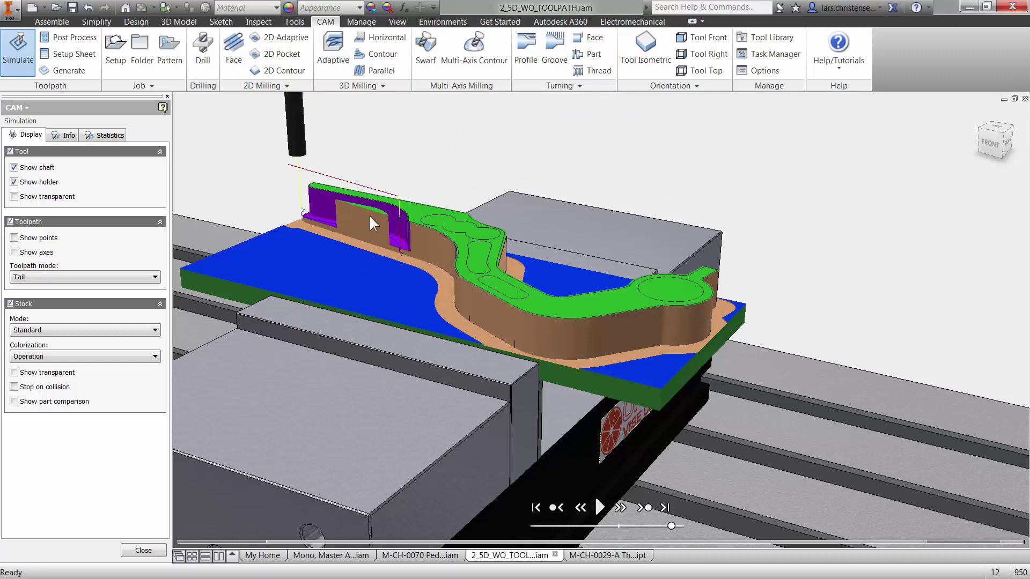
pyautogui.keyDown('shift'); pyautogui.moveTo(384, 242); pyautogui.dragTo(397, 177, button='middle'); pyautogui.keyUp('shift')
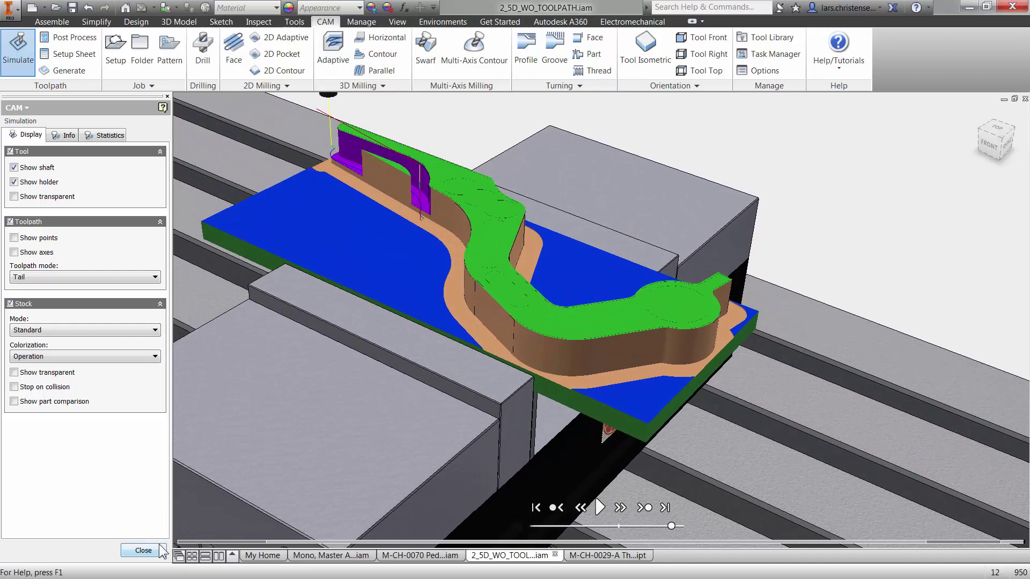
pyautogui.click(143, 551)
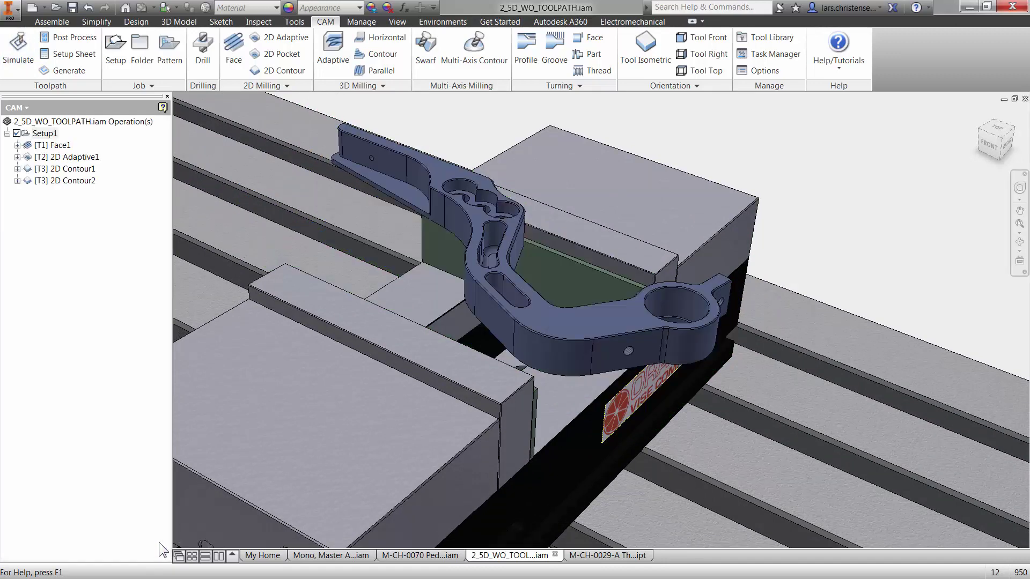
# - Edit the second 2D Contour to enable multiple finishing passes, set 4 passes, adjust their stepover, and regenerate the toolpath
pyautogui.rightClick(76, 181)
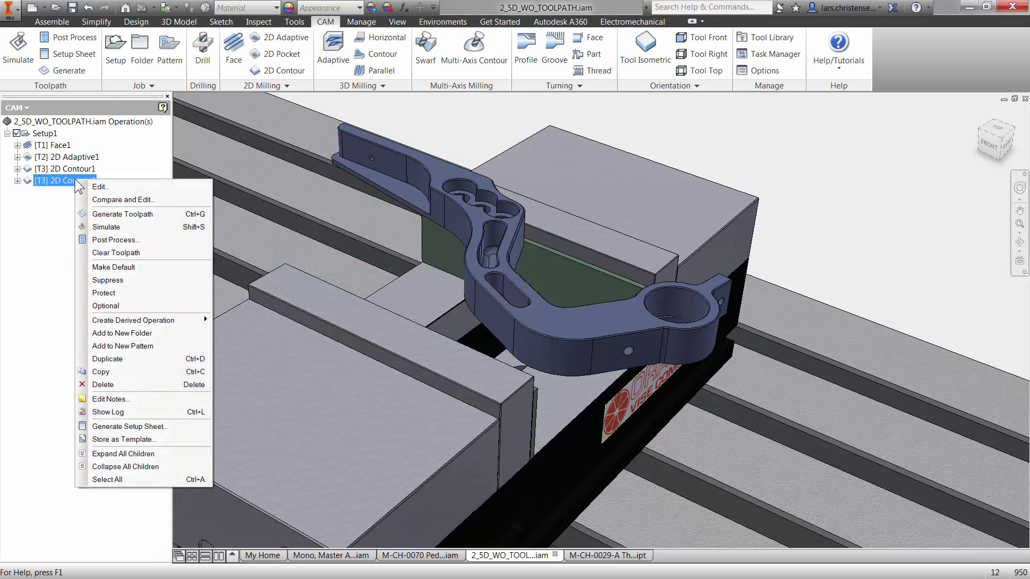
pyautogui.click(98, 188)
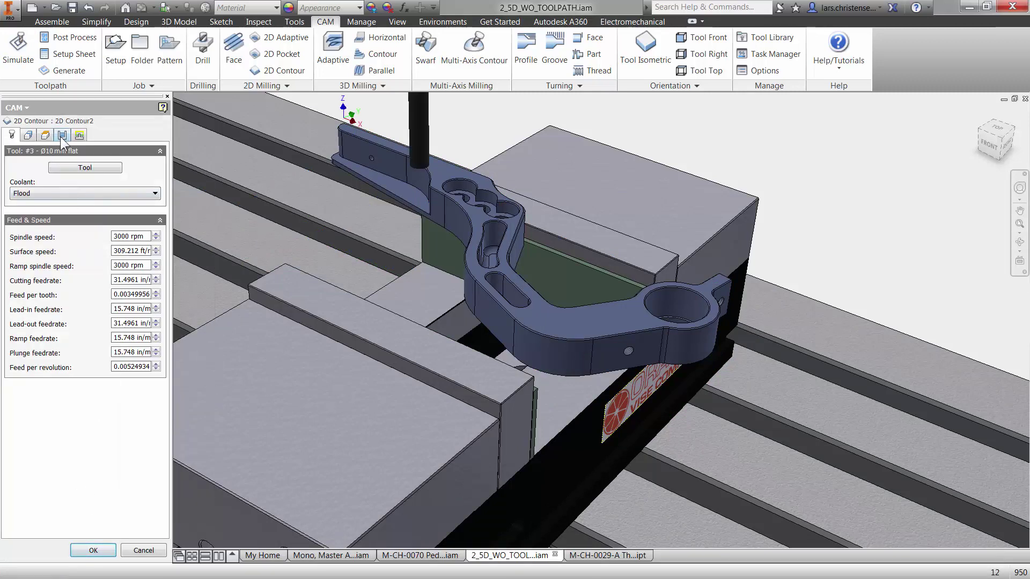
pyautogui.click(62, 136)
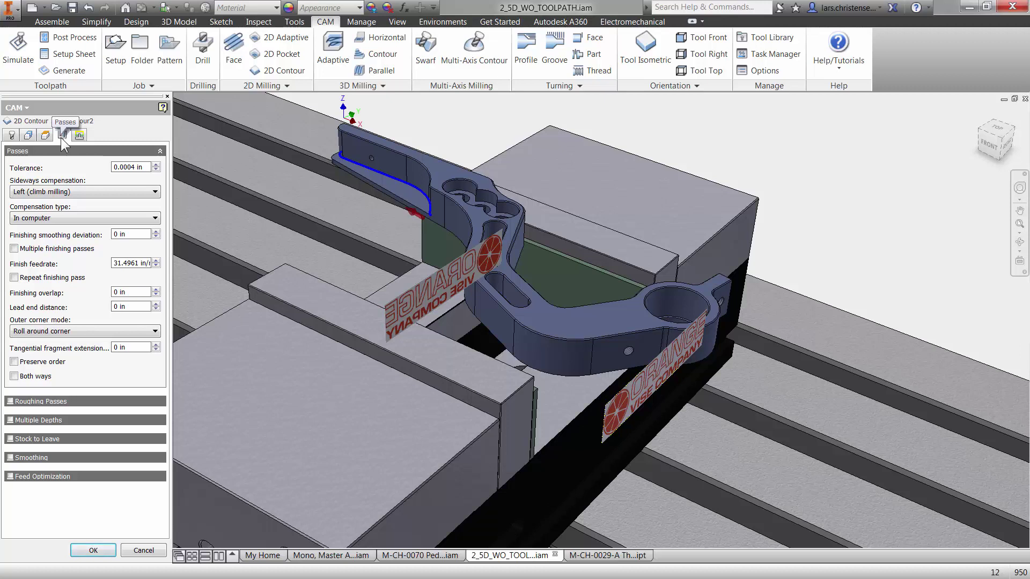
pyautogui.click(14, 249)
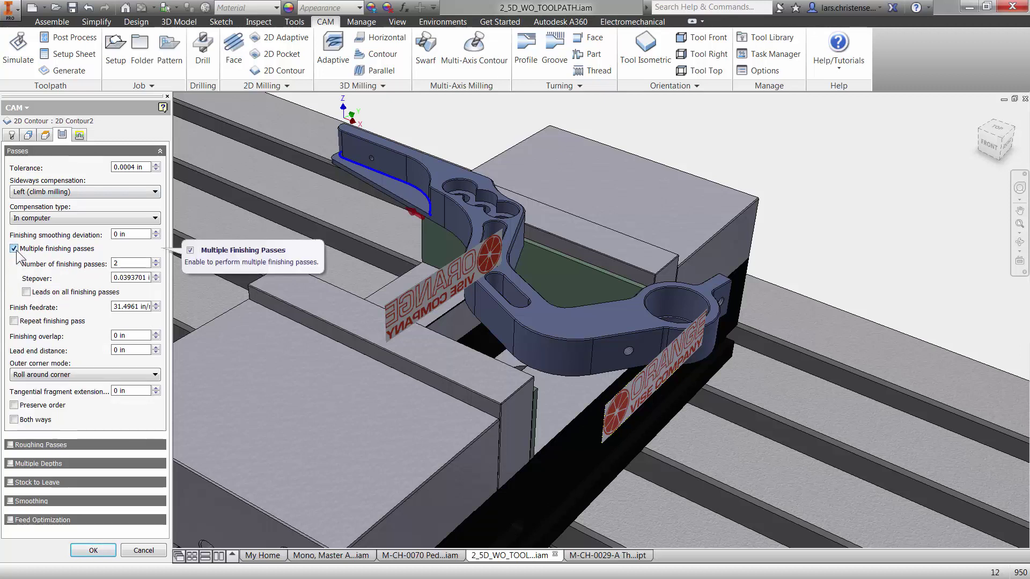
pyautogui.click(15, 249)
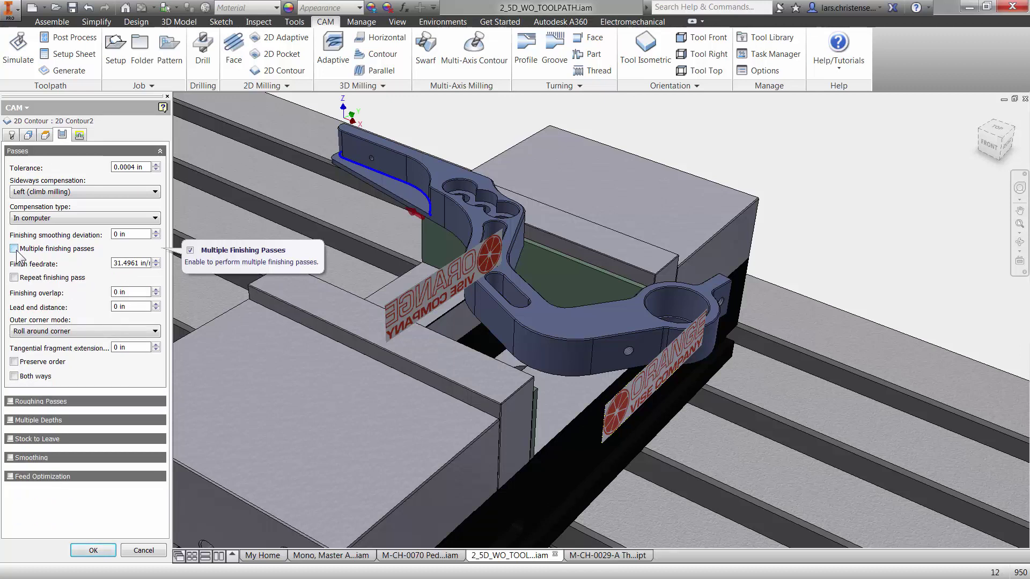
pyautogui.click(14, 249)
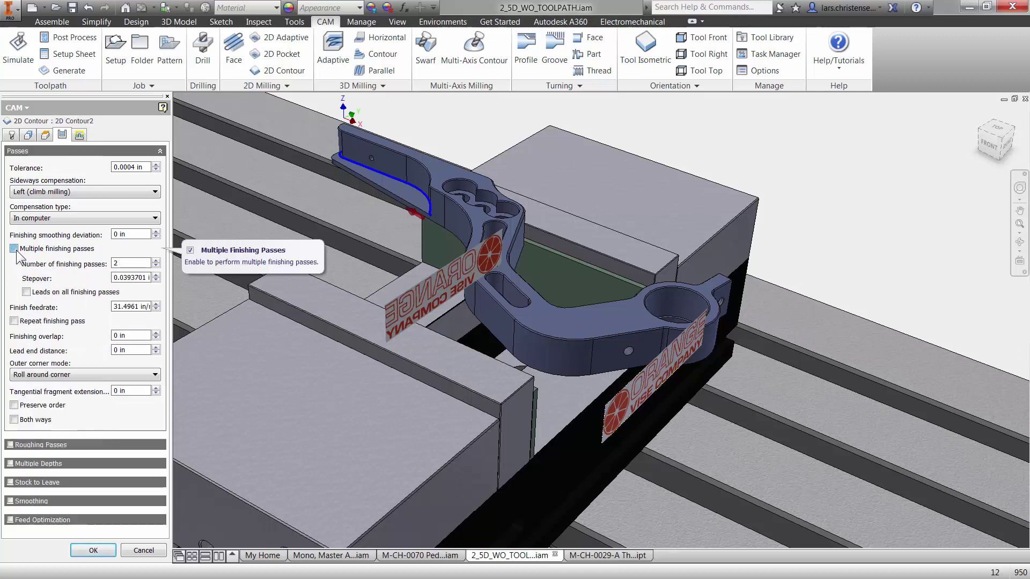
pyautogui.click(111, 264)
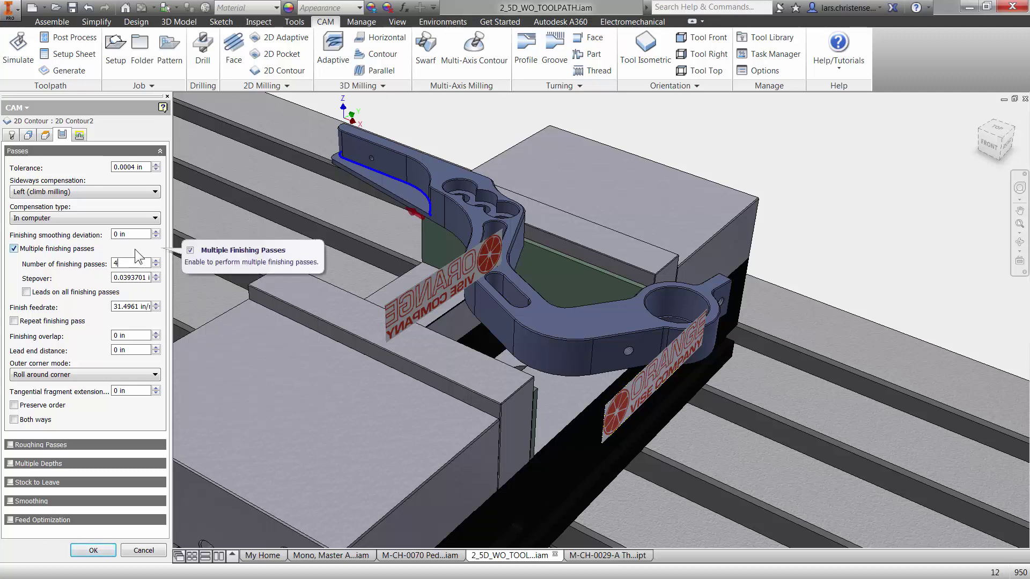
pyautogui.click(144, 277)
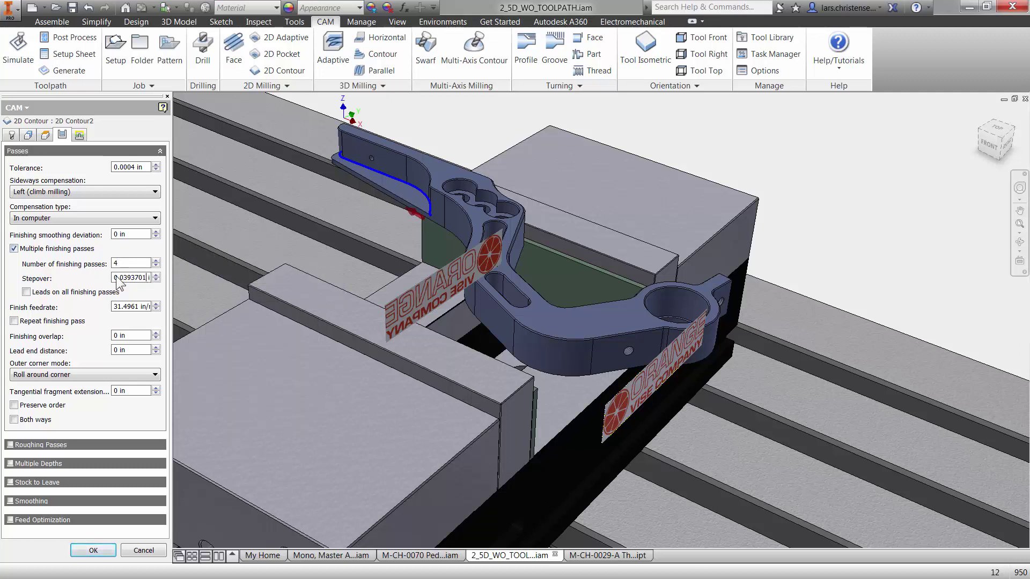
pyautogui.moveTo(117, 278); pyautogui.dragTo(155, 278)
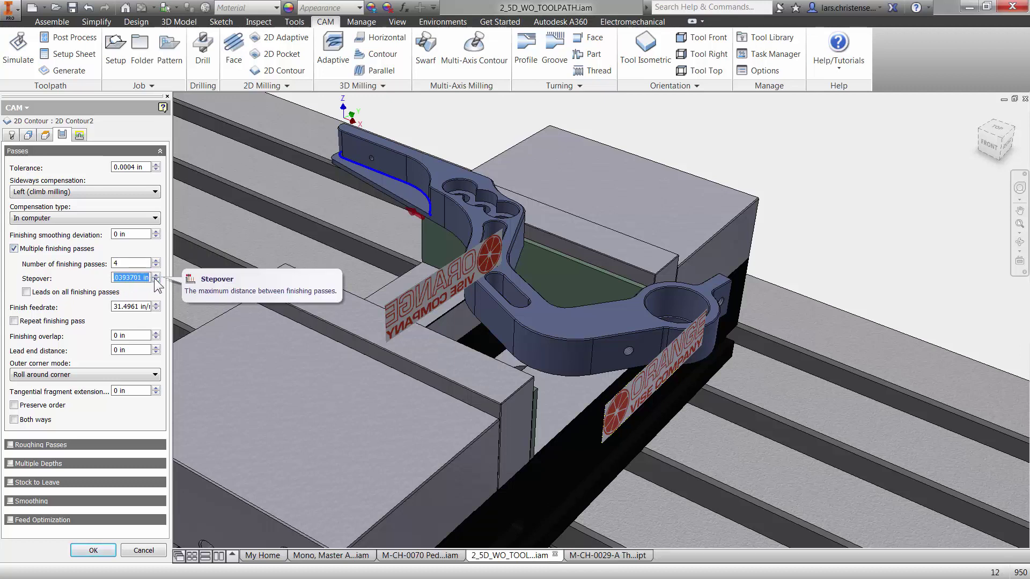
pyautogui.click(87, 554)
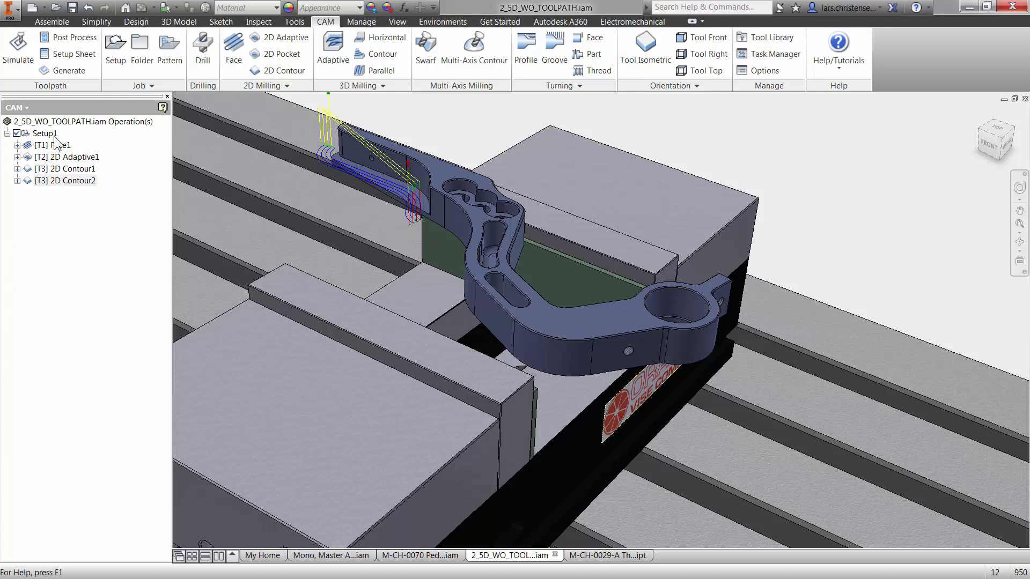
# - Simulate the toolpaths again at increased speed to check the ledge cut with multiple finishing passes, and close the simulation
pyautogui.click(24, 60)
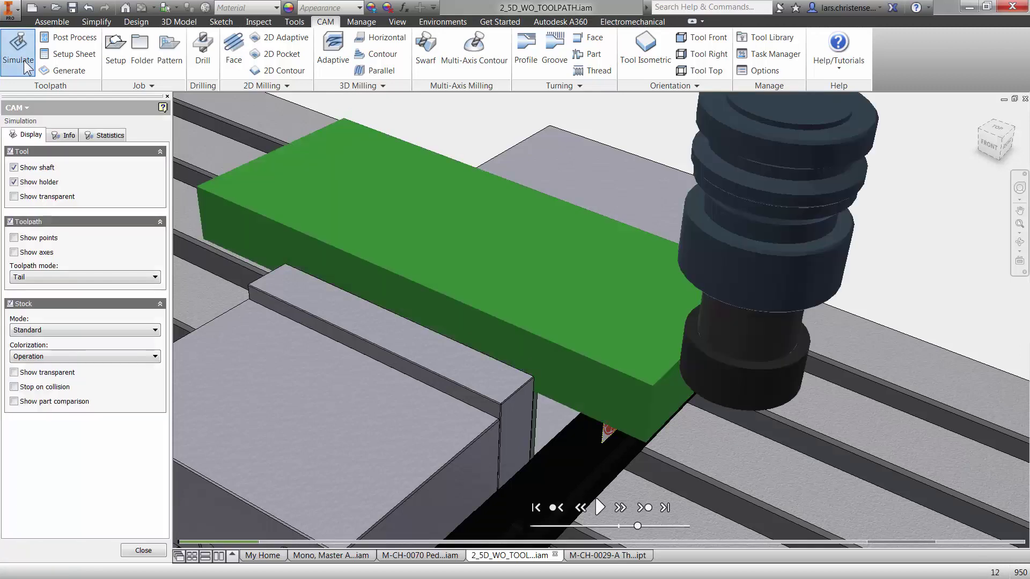
pyautogui.click(599, 507)
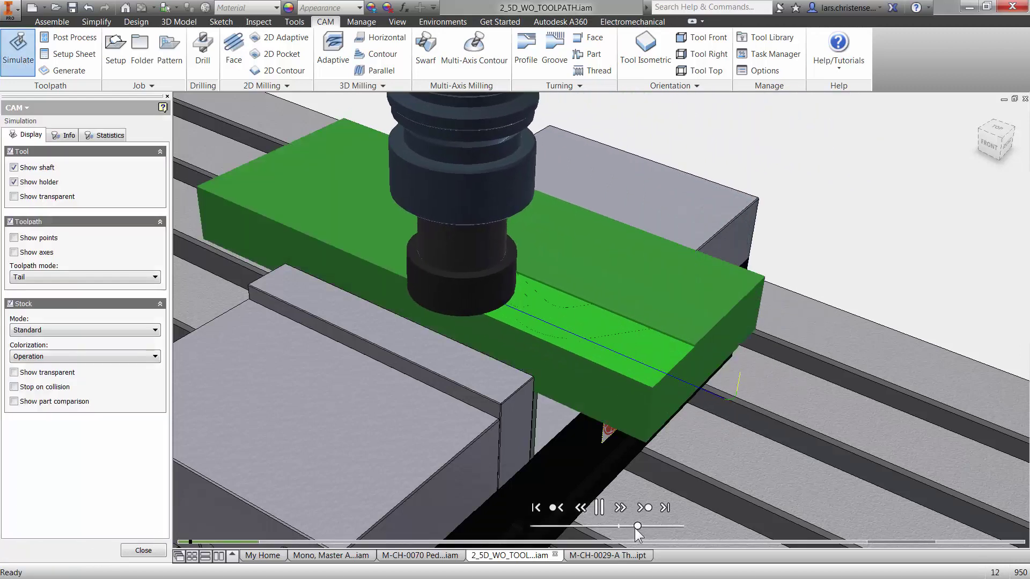
pyautogui.moveTo(636, 527); pyautogui.dragTo(666, 532)
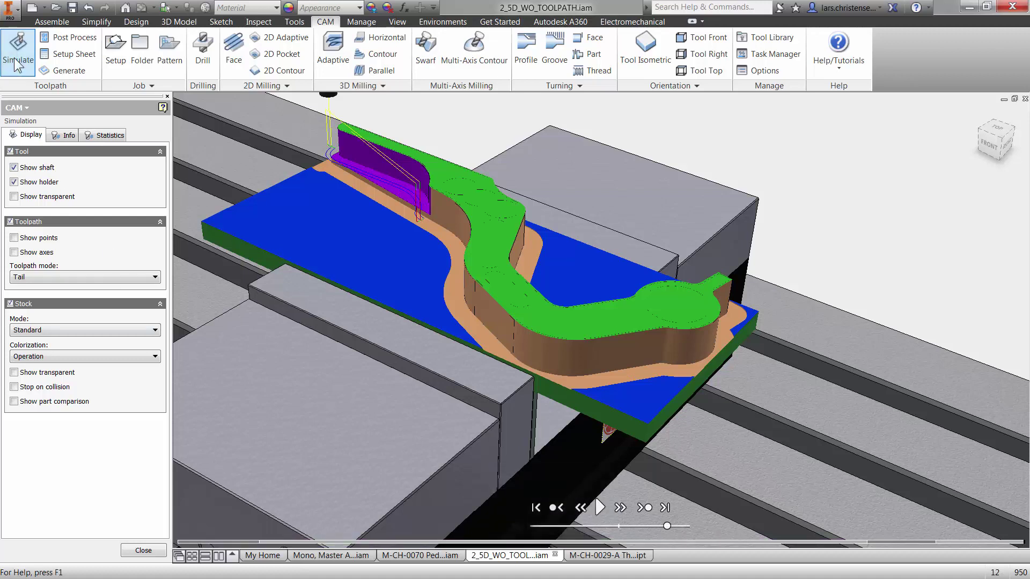
pyautogui.click(144, 551)
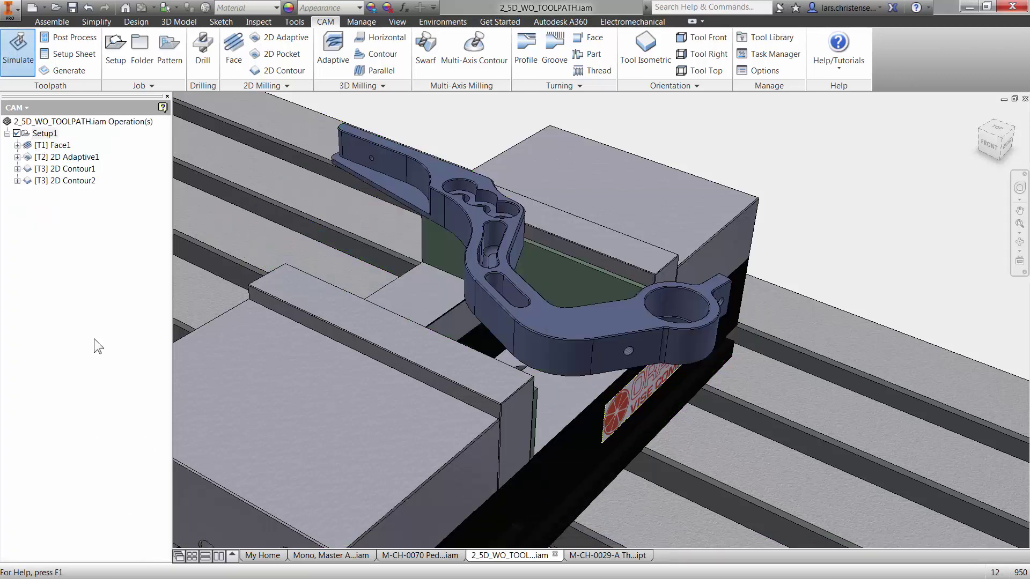